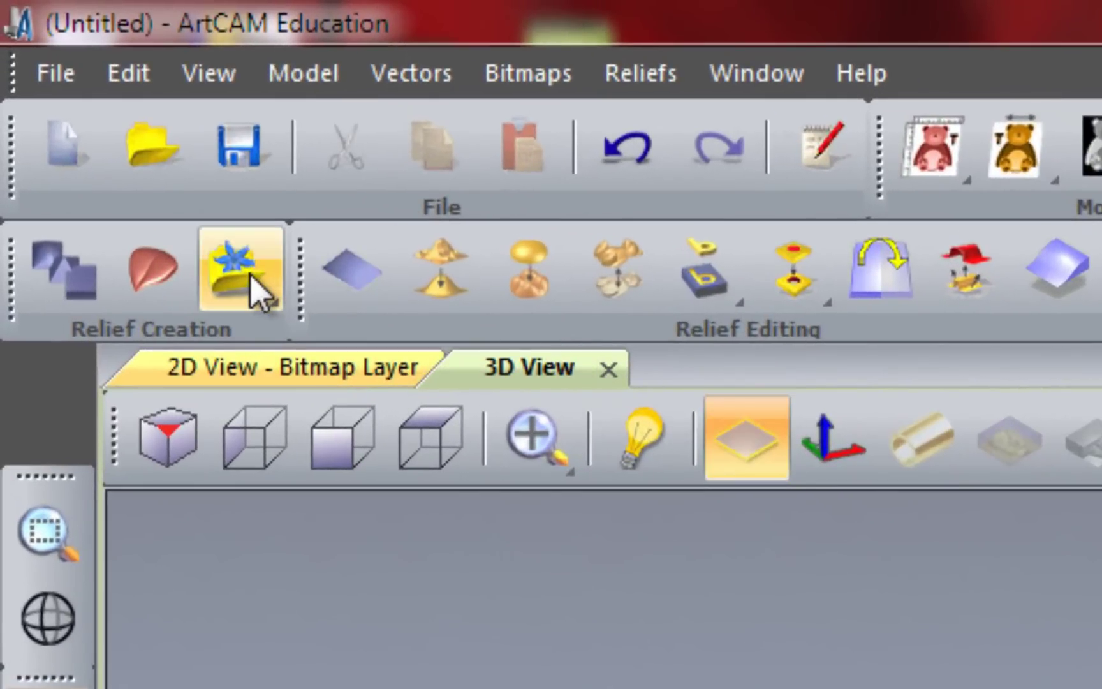
Place the rounded BLOODHOUND text clipart on the plaque, centred and scaled to about 384 mm wide.
left_click(250, 273)
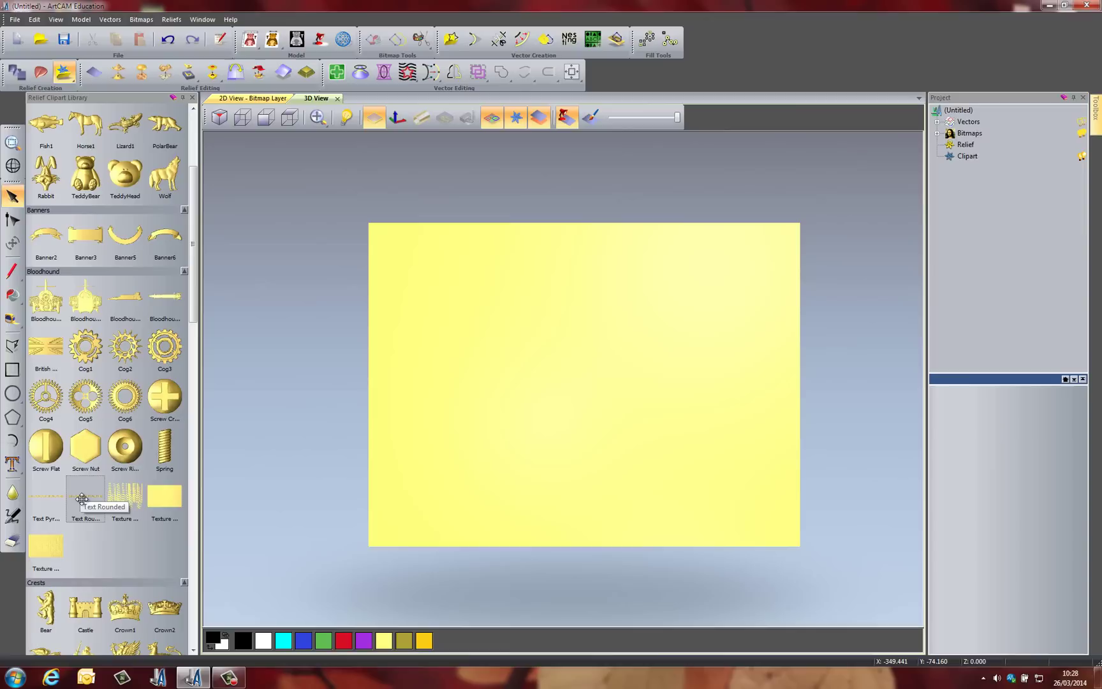
left_click_drag(82, 499, 528, 354)
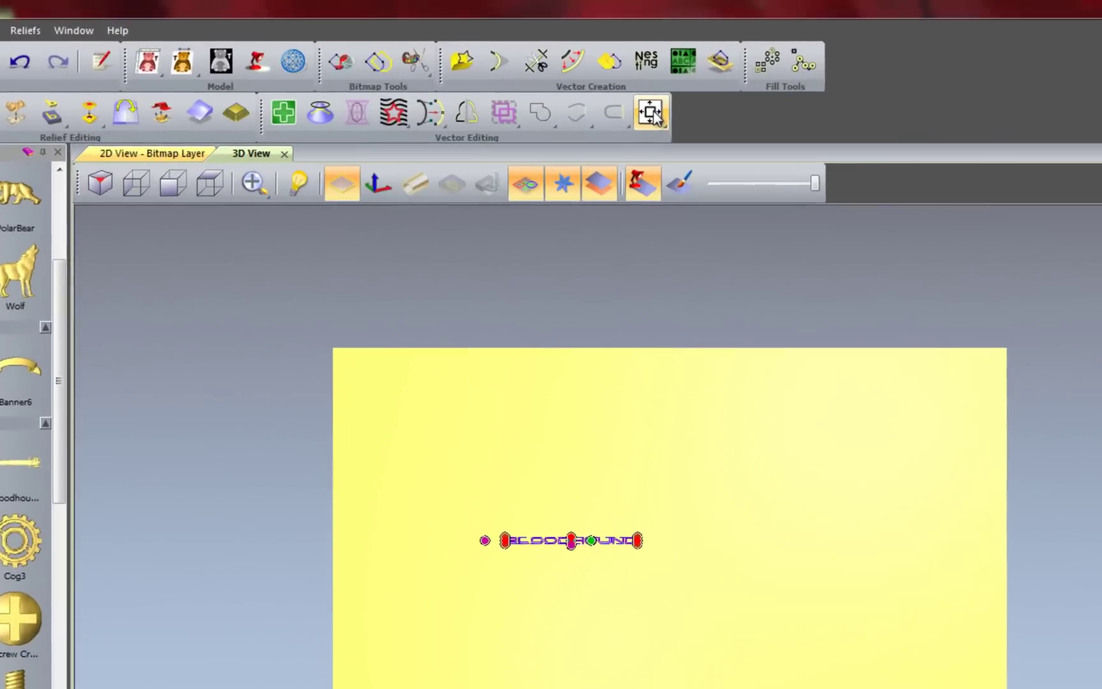
left_click_drag(539, 345, 603, 379)
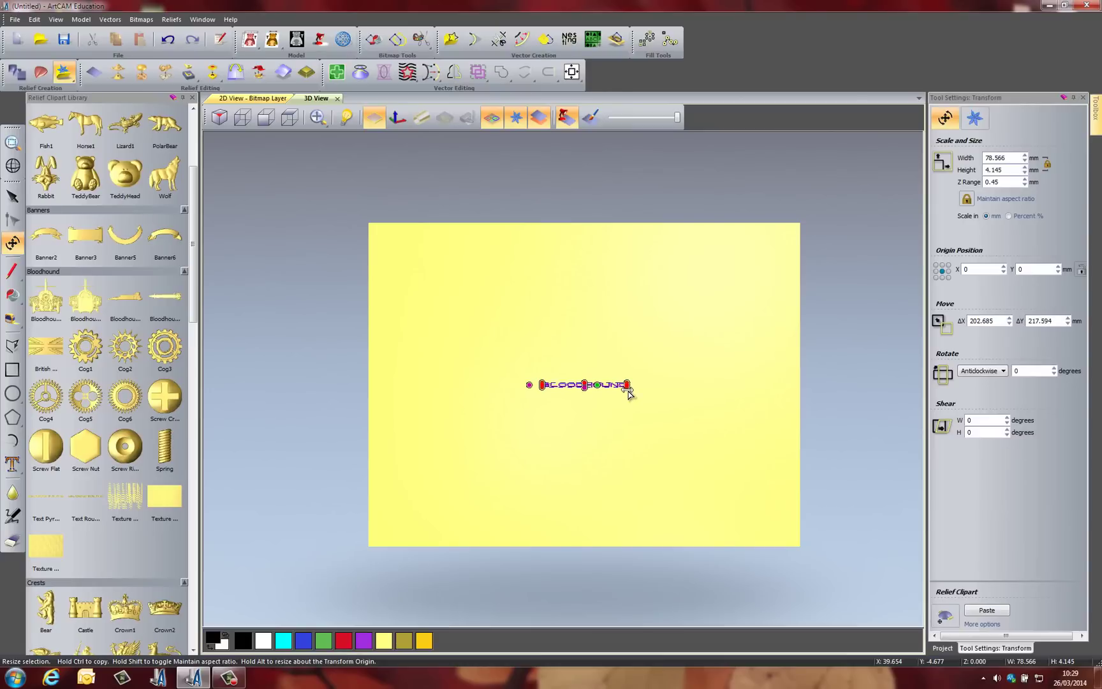
left_click_drag(628, 392, 784, 509)
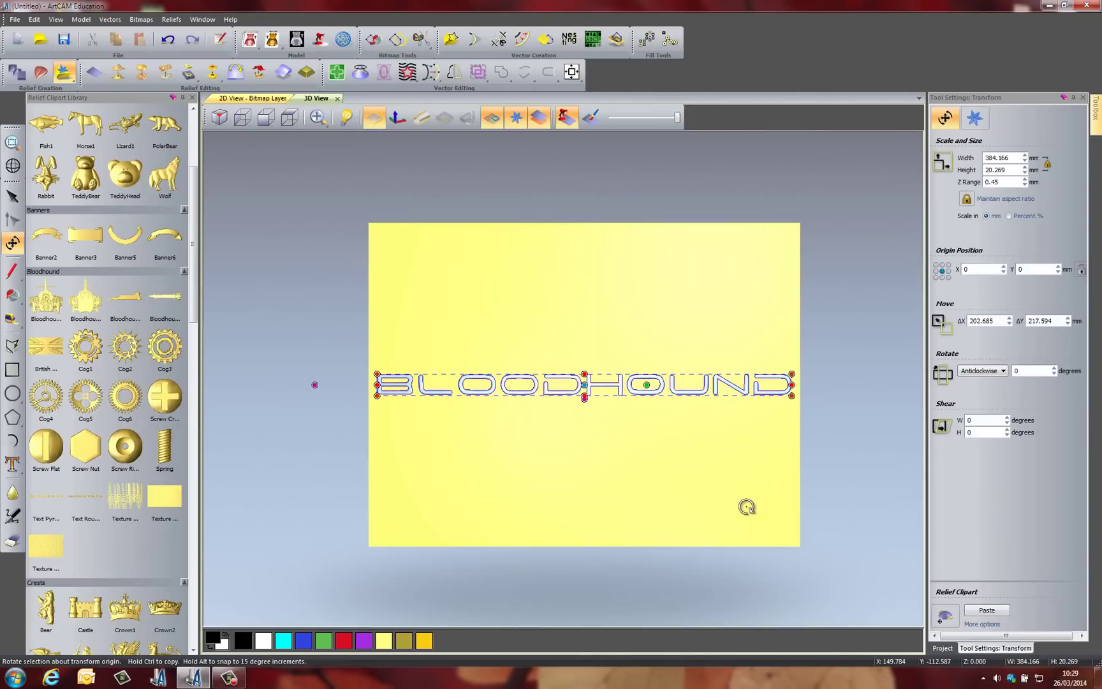
key("Escape")
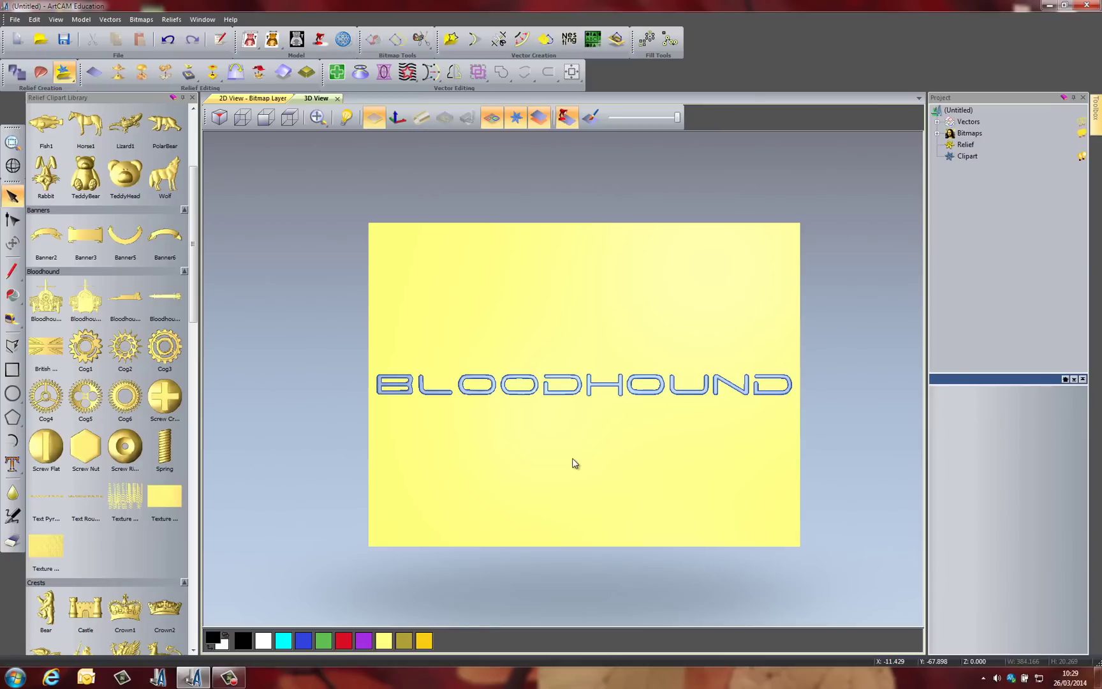
Select the BLOODHOUND text relief so its dashed selection box appears.
left_click(573, 390)
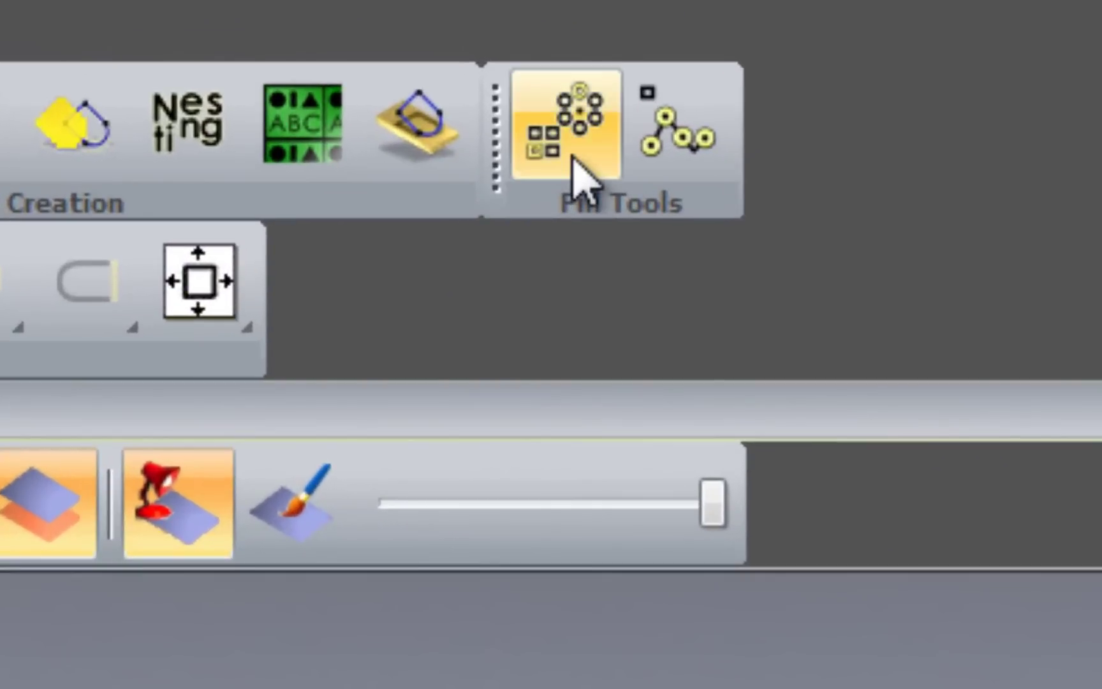
Rotate-copy the BLOODHOUND text into 5 objects over 360 degrees about centre X 0, Y 0.
left_click(574, 163)
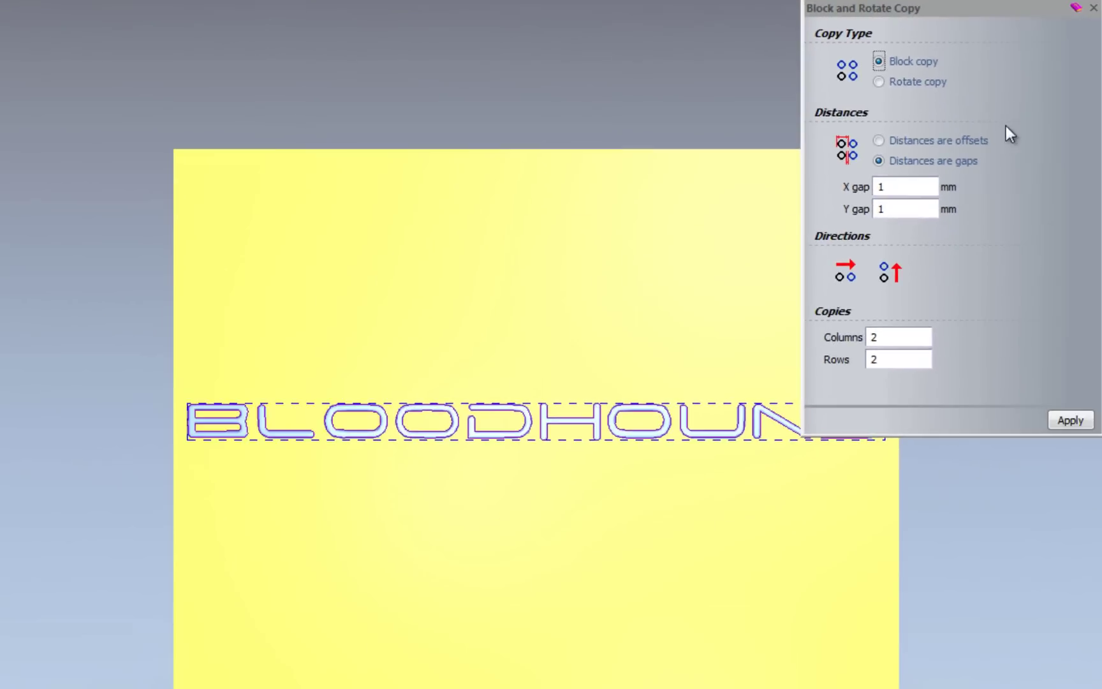
left_click(879, 81)
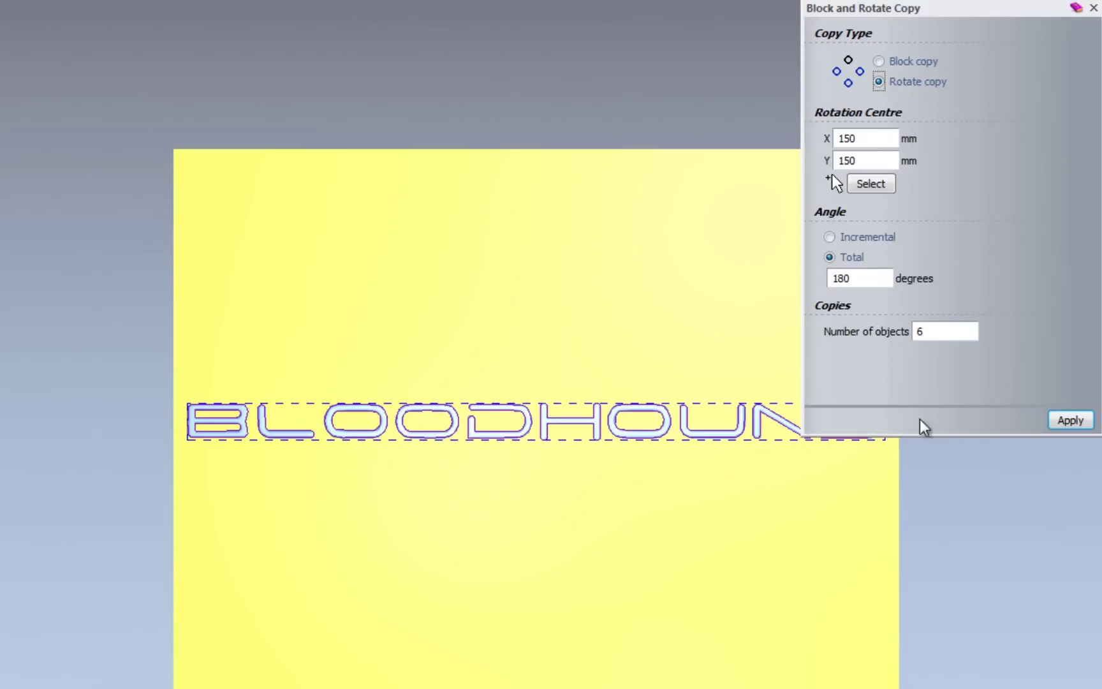
double_click(937, 337)
type("5")
left_click_drag(848, 278, 798, 288)
type("360")
left_click_drag(866, 140, 716, 136)
type("0")
left_click_drag(875, 161, 759, 160)
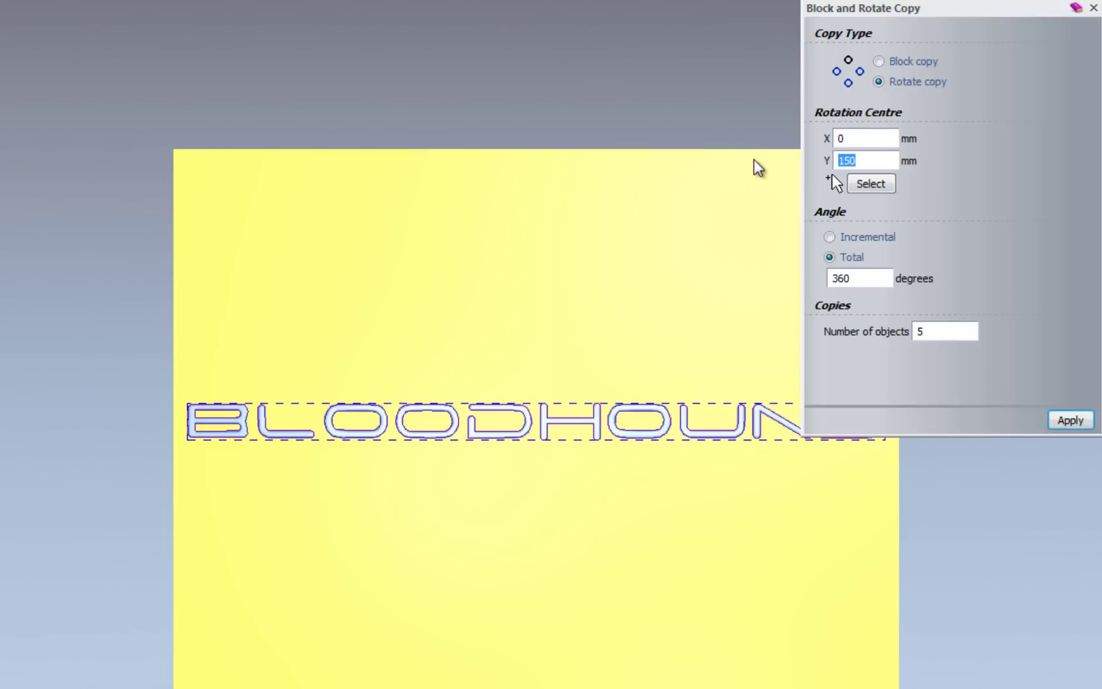
type("0")
left_click(1060, 418)
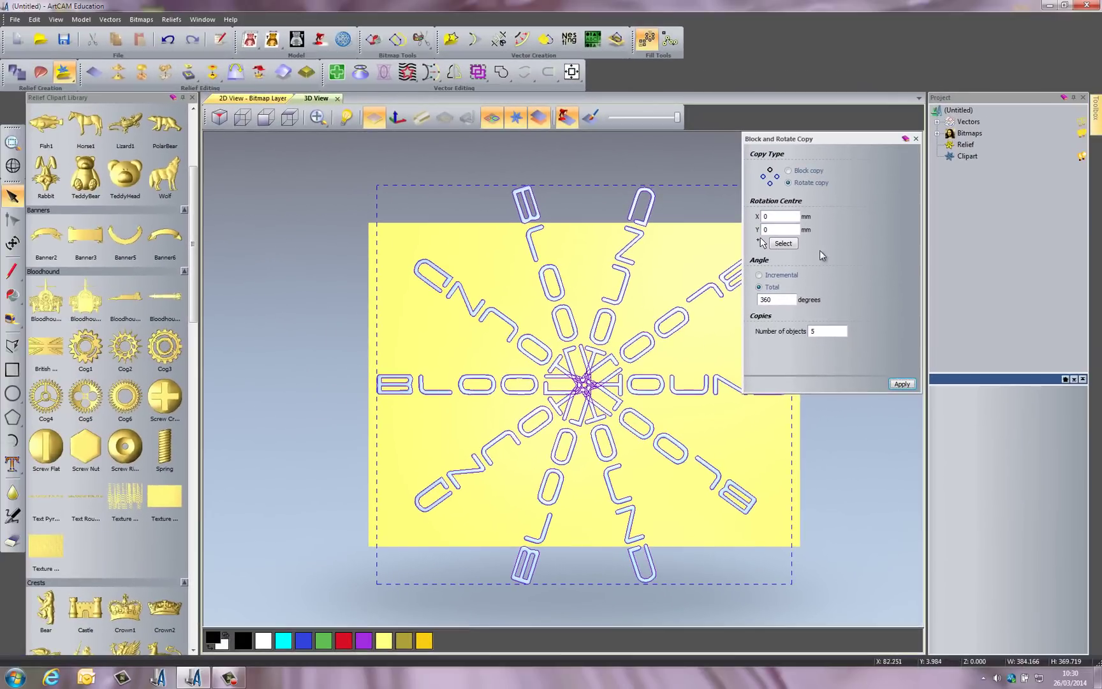
Scale the radial BLOODHOUND pattern down to about 284 × 274 mm so it fits the plaque.
left_click(916, 139)
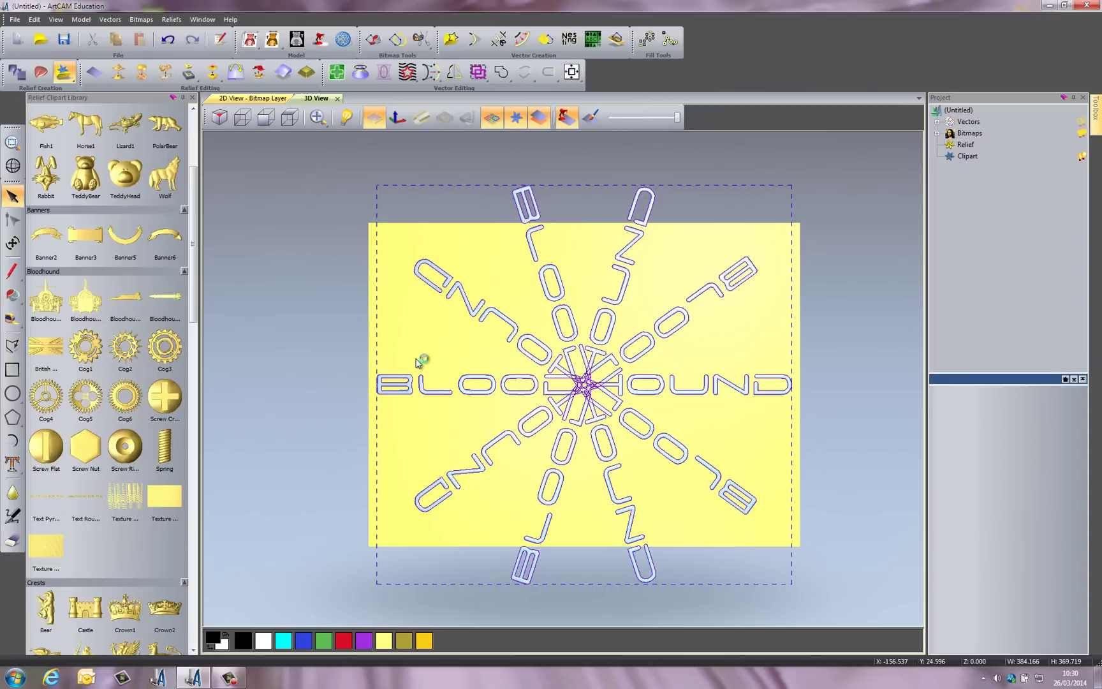
key("ctrl+t")
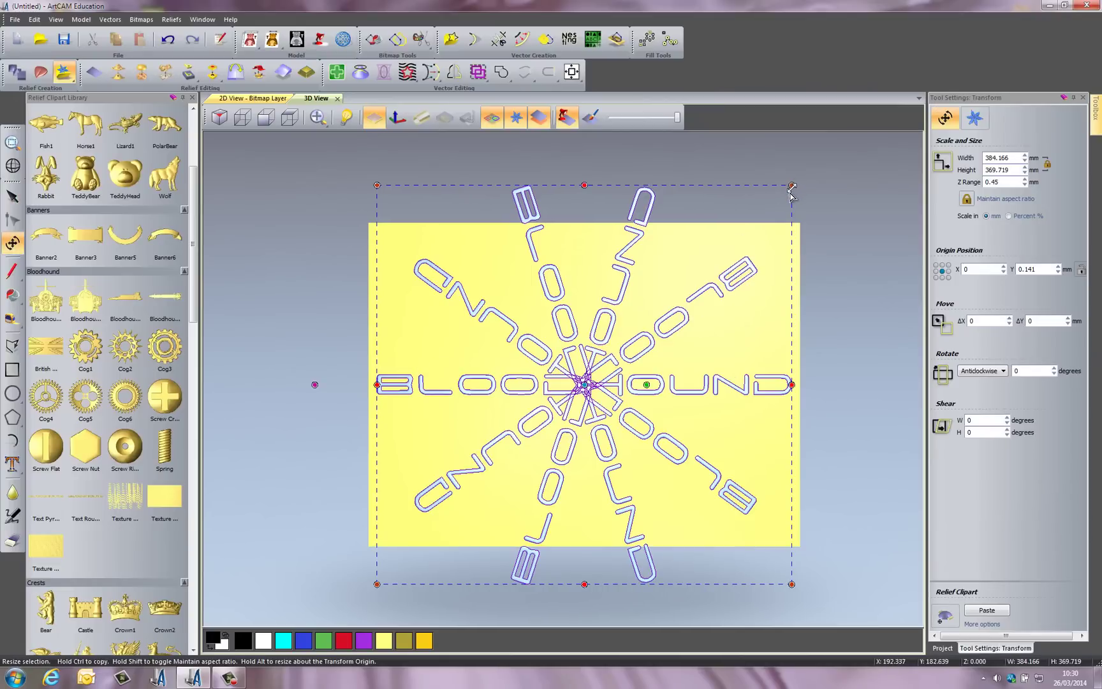
left_click_drag(792, 188, 749, 252)
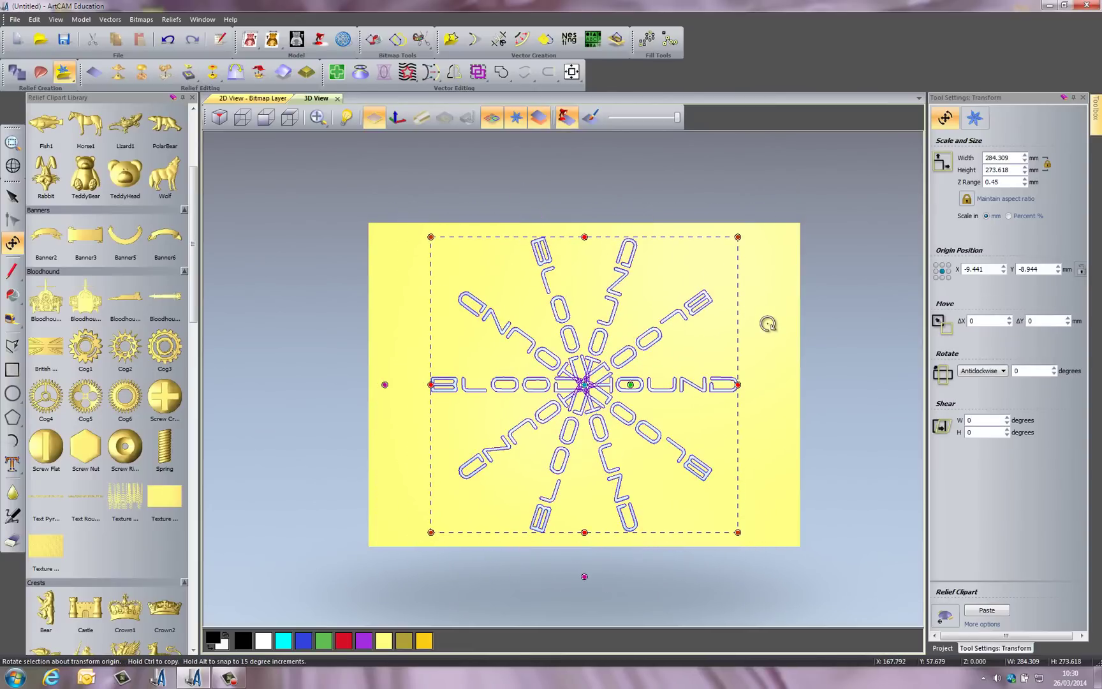
key("Escape")
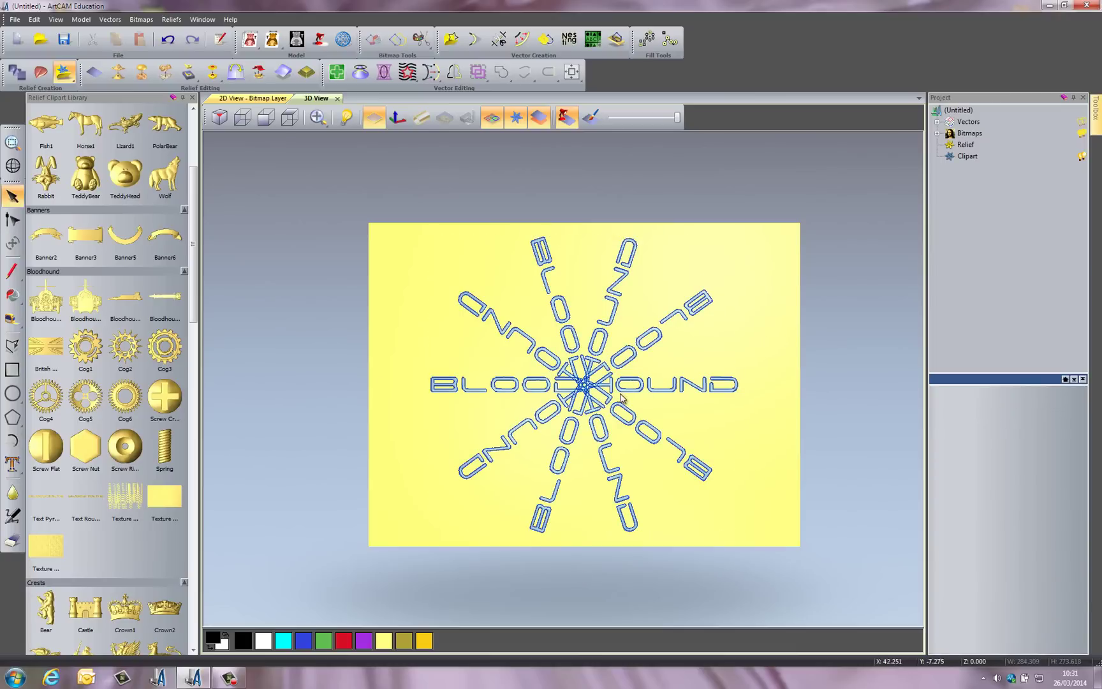
scroll(615, 390, "up", 1)
scroll(597, 386, "up", 4)
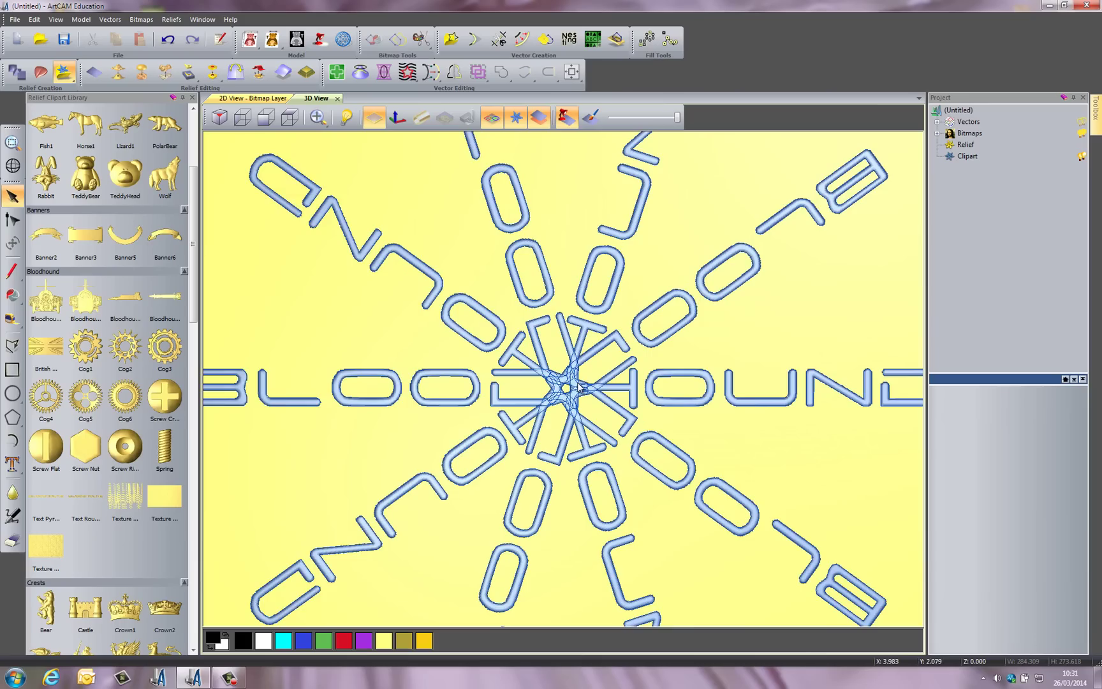
scroll(579, 383, "up", 4)
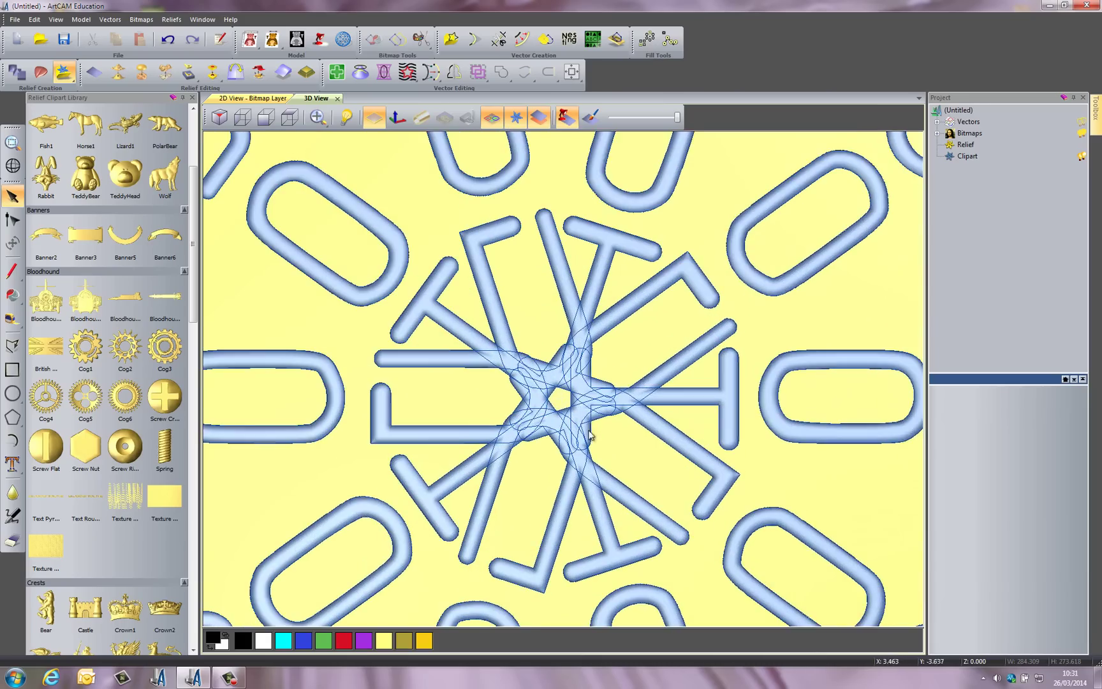
scroll(664, 312, "down", 3)
scroll(614, 450, "up", 3)
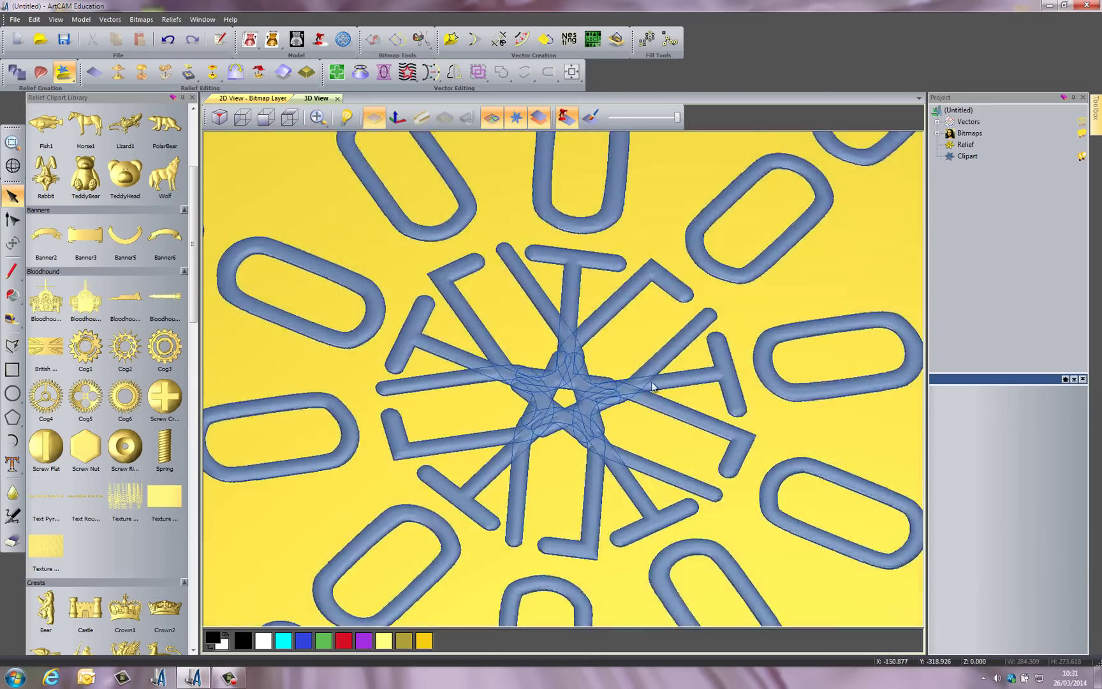
scroll(652, 347, "down", 3)
scroll(660, 423, "up", 3)
mouse_move(659, 423)
left_mouse_down()
mouse_move(635, 441)
mouse_move(664, 381)
mouse_move(627, 388)
mouse_move(628, 365)
mouse_move(621, 389)
left_mouse_up()
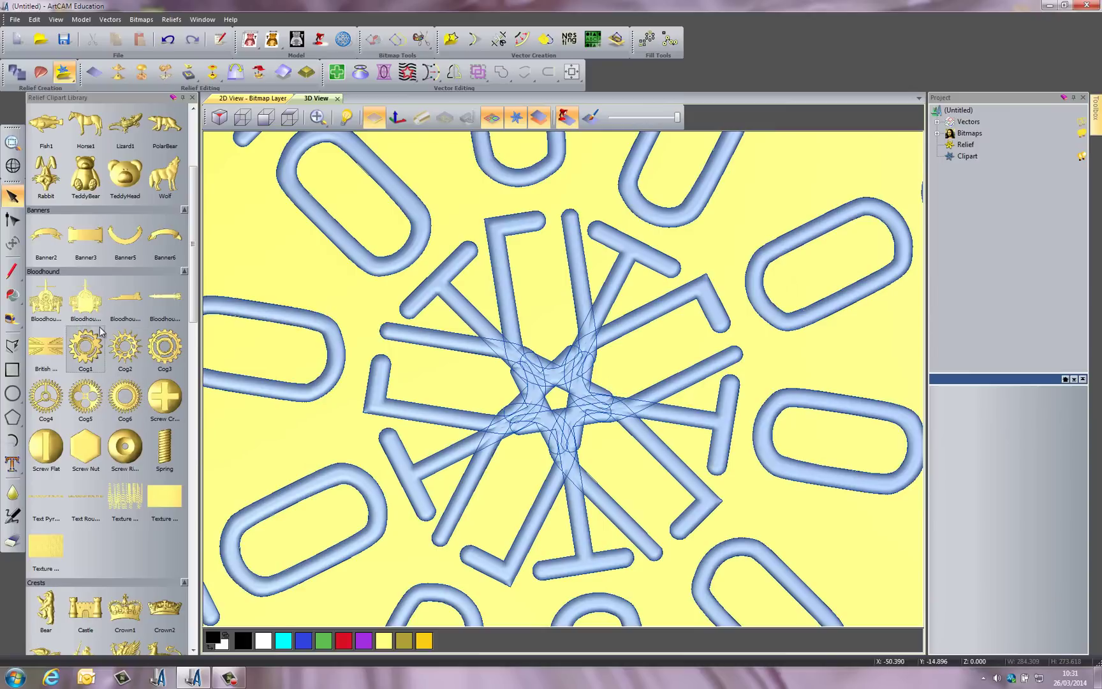
Place the Bloodhound car relief over the starburst centre, resized to about 98.6 × 105.3 mm.
left_click_drag(85, 299, 541, 376)
scroll(539, 376, "down", 10)
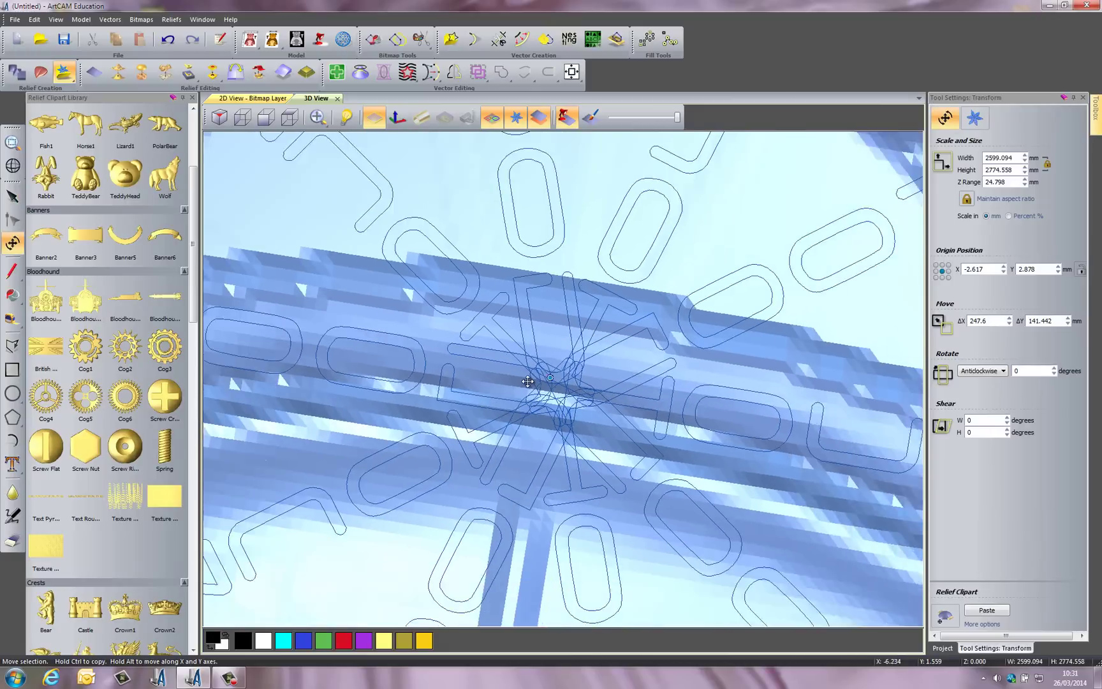
scroll(530, 377, "down", 4)
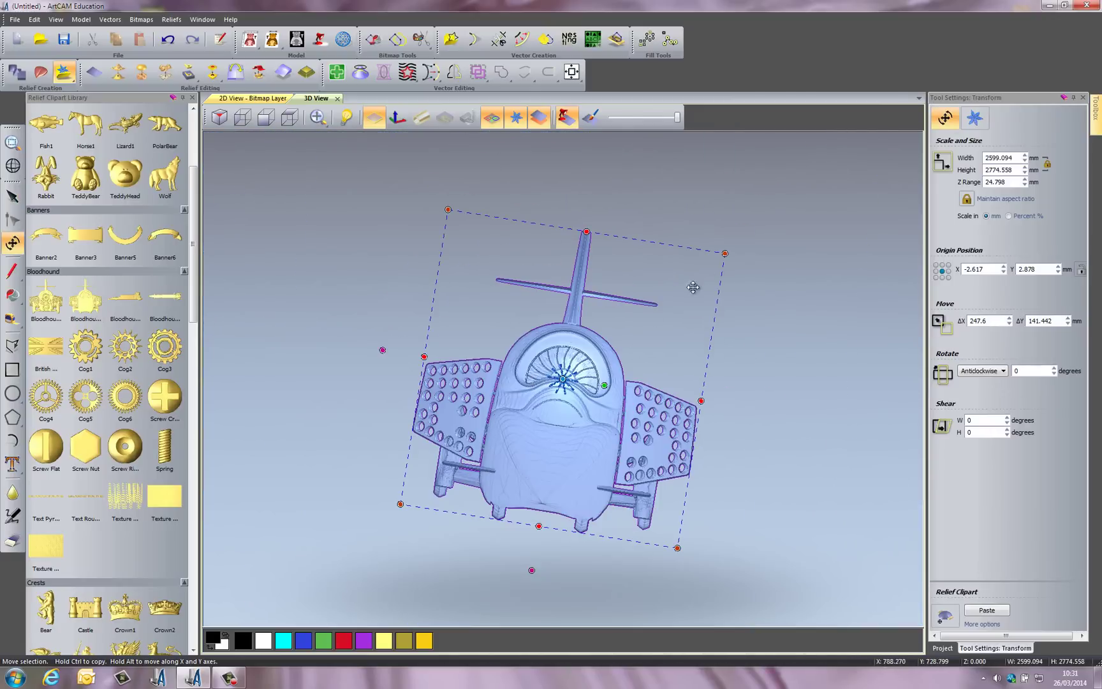
left_click(298, 121)
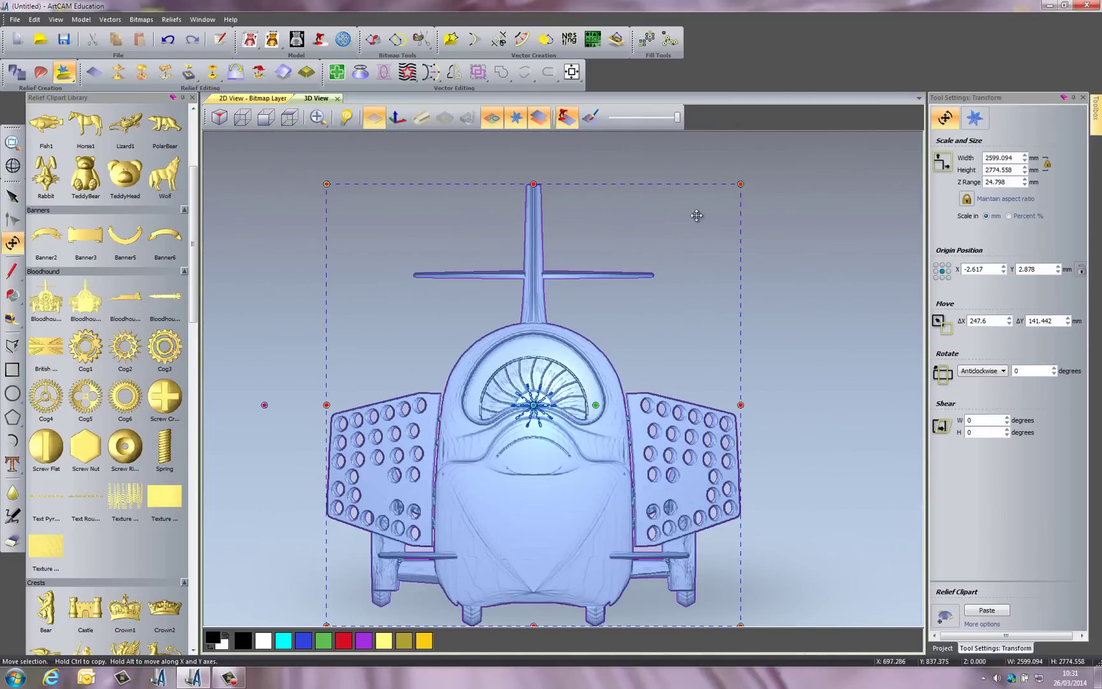
left_click_drag(742, 185, 566, 400)
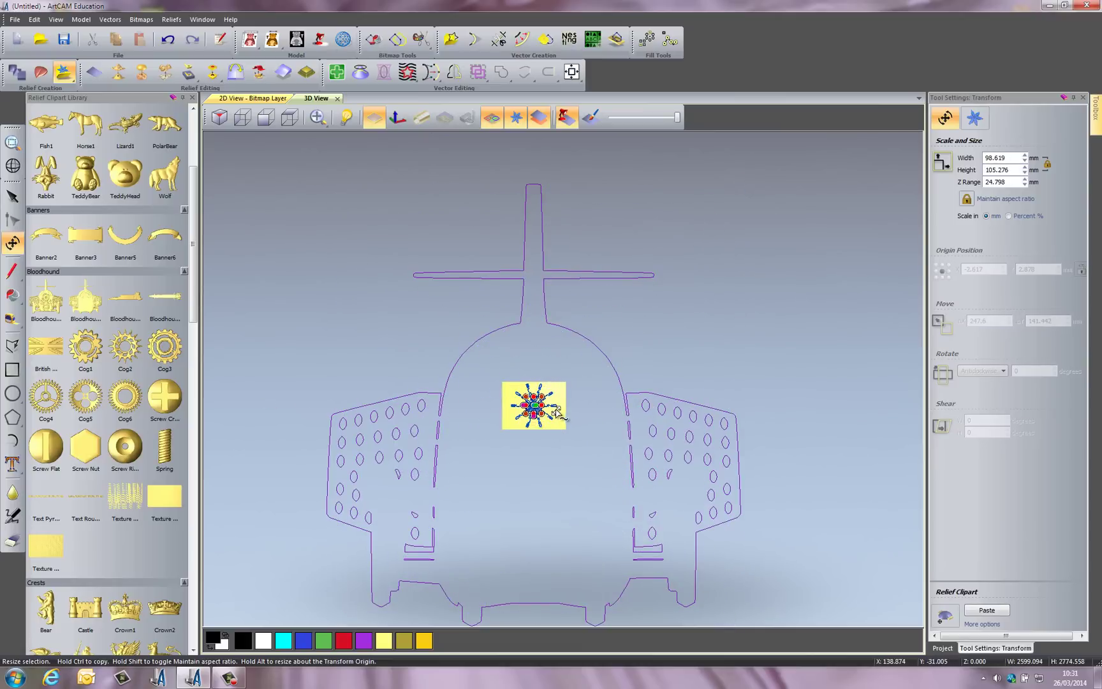
scroll(528, 417, "up", 5)
key("Escape")
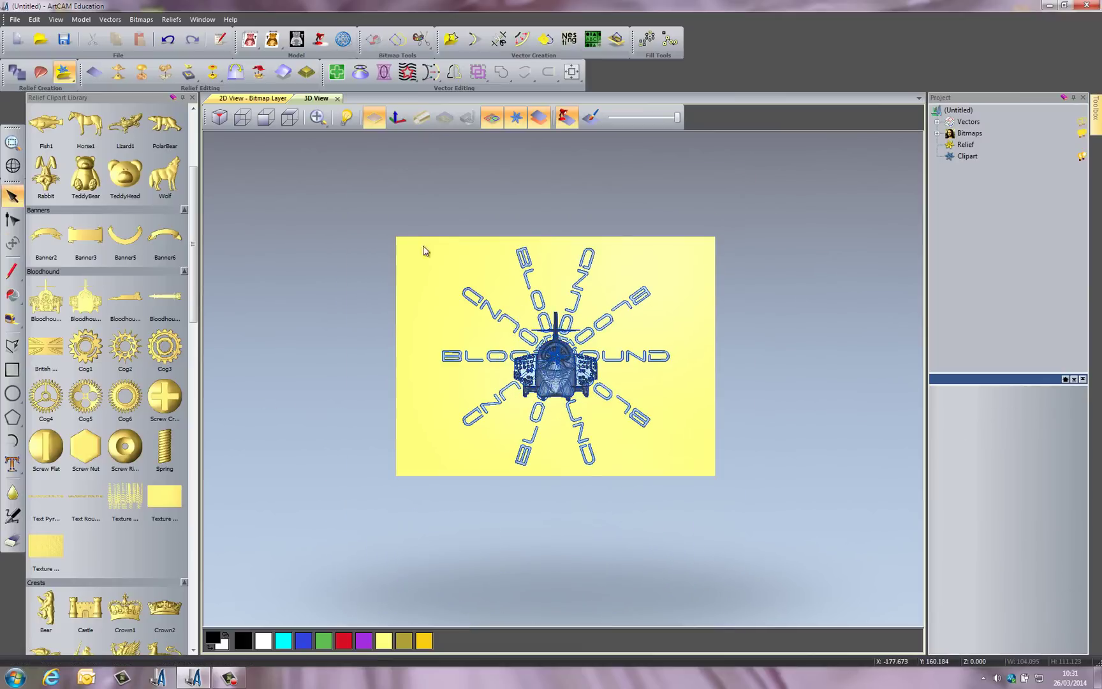
Resize the car relief to about 96.6 × 103.1 mm and nudge it into the starburst's centre.
left_click_drag(414, 229, 746, 493)
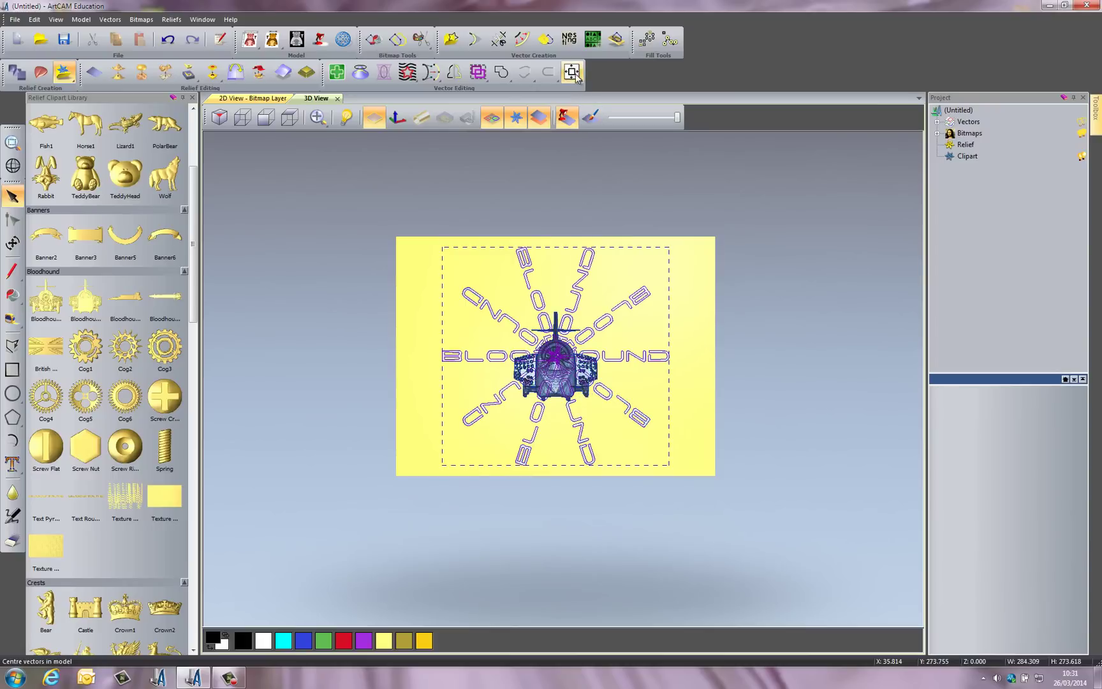
scroll(565, 358, "up", 3)
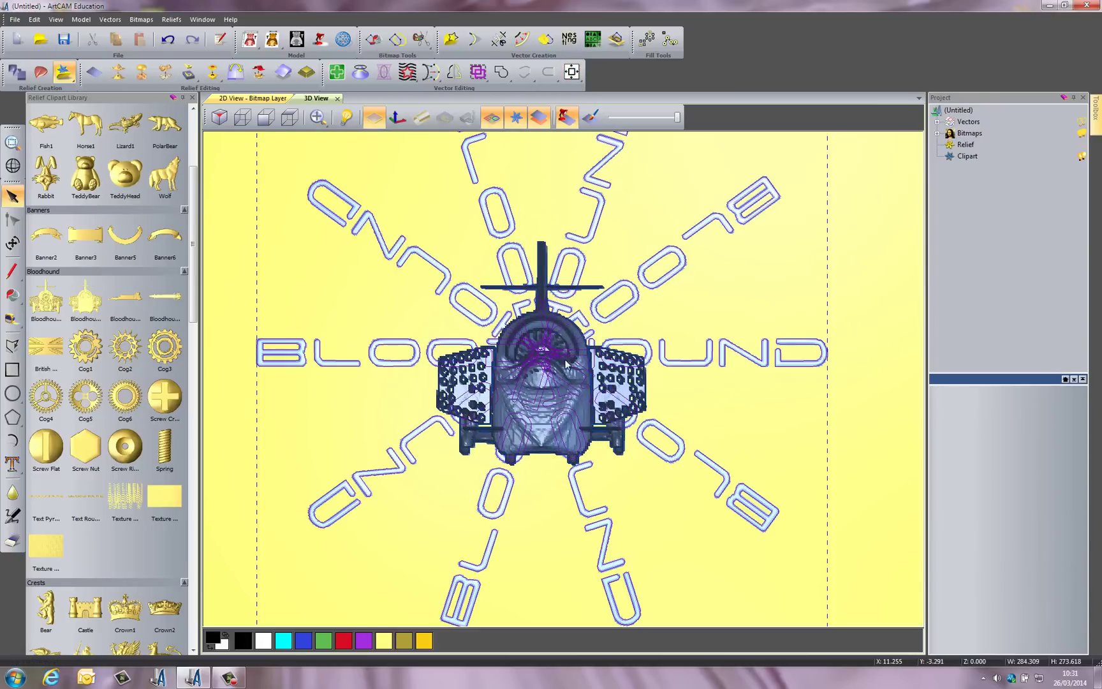
left_click(550, 454)
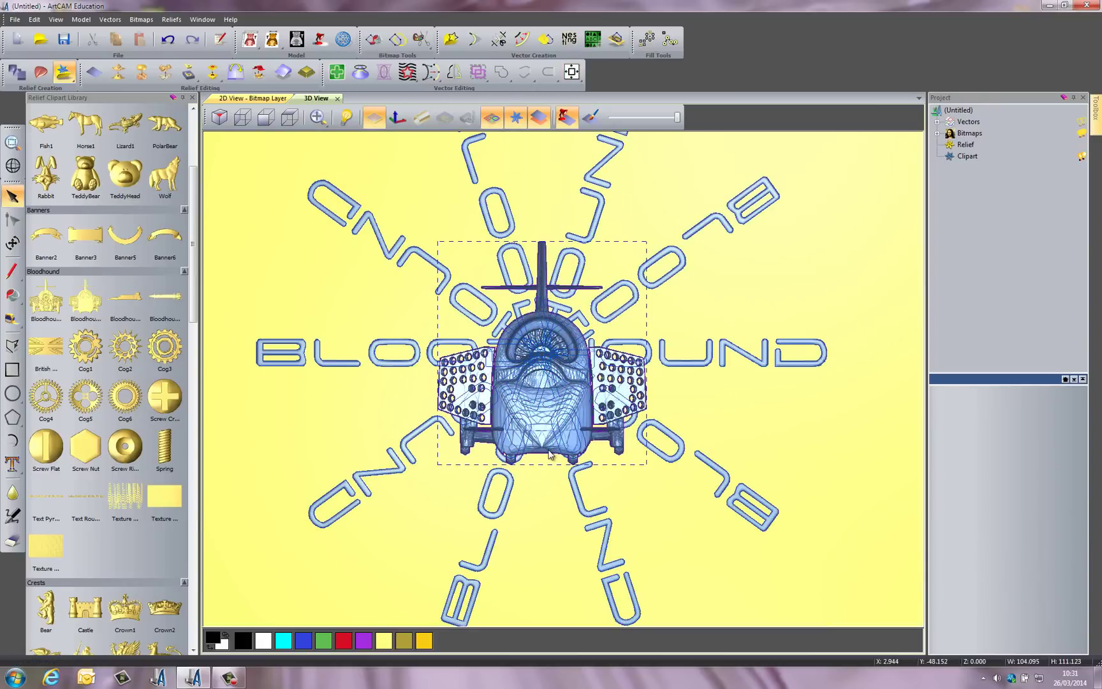
left_click_drag(550, 455, 552, 434)
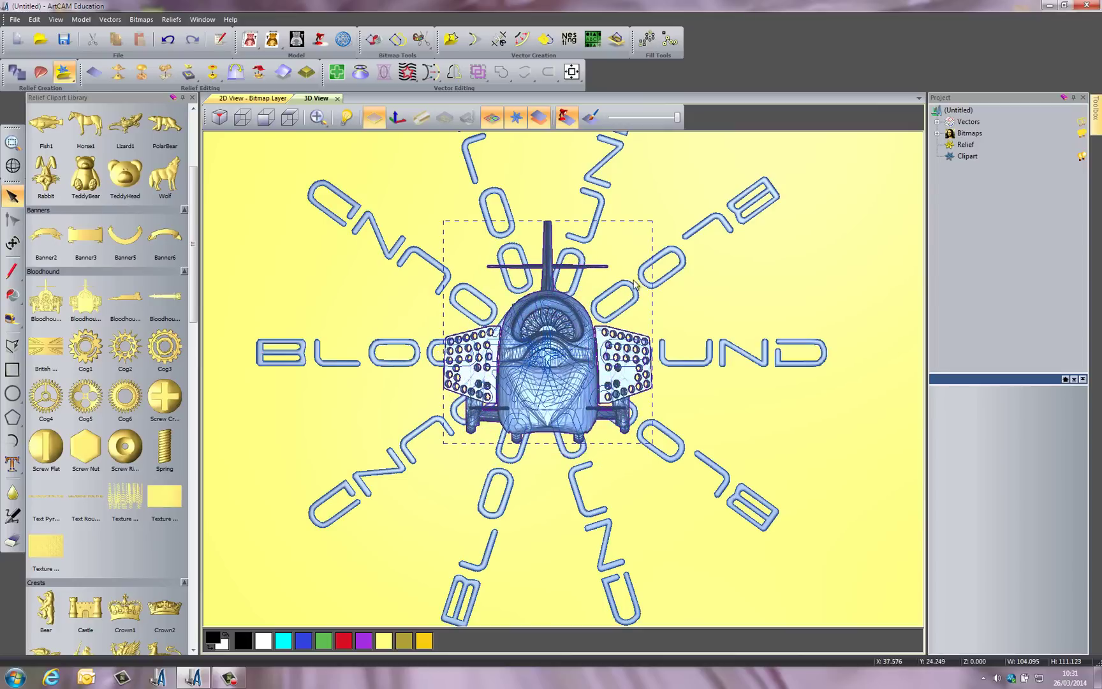
left_click(643, 232)
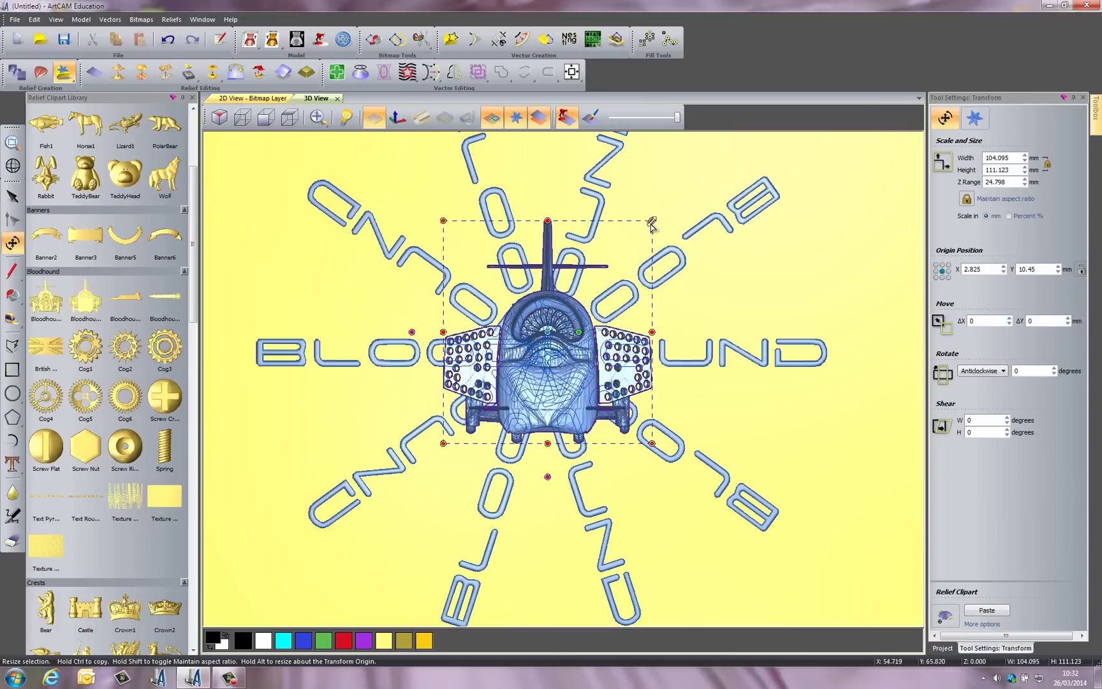
mouse_move(651, 223)
left_mouse_down()
mouse_move(612, 258)
mouse_move(644, 228)
left_mouse_up()
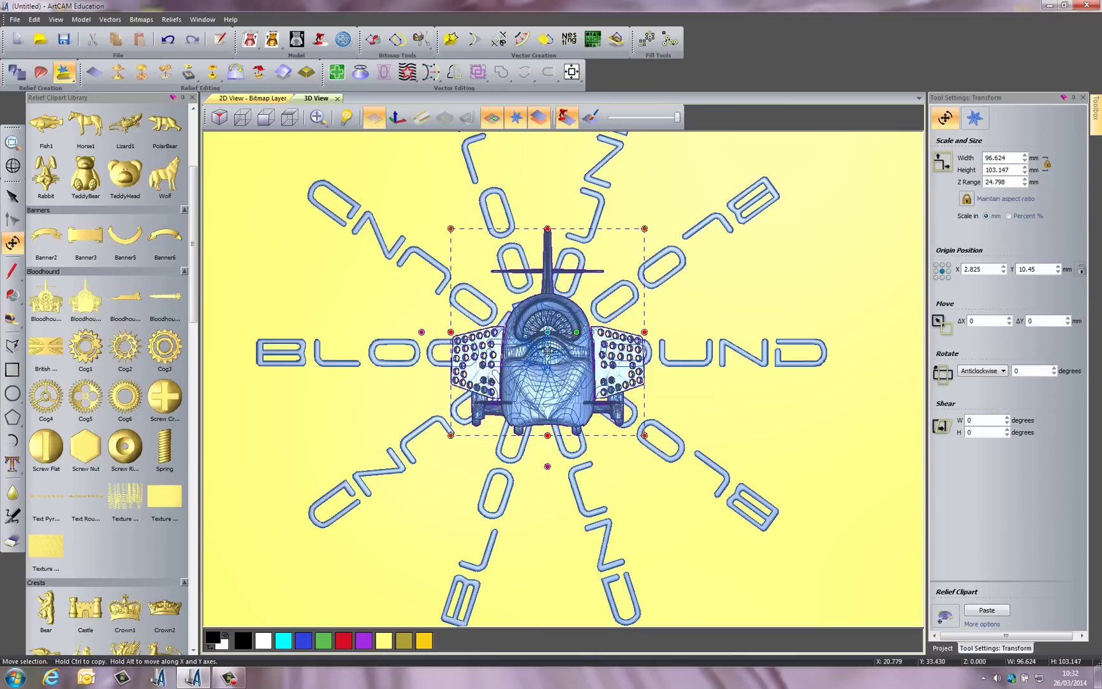
left_click_drag(543, 391, 540, 390)
key("Return")
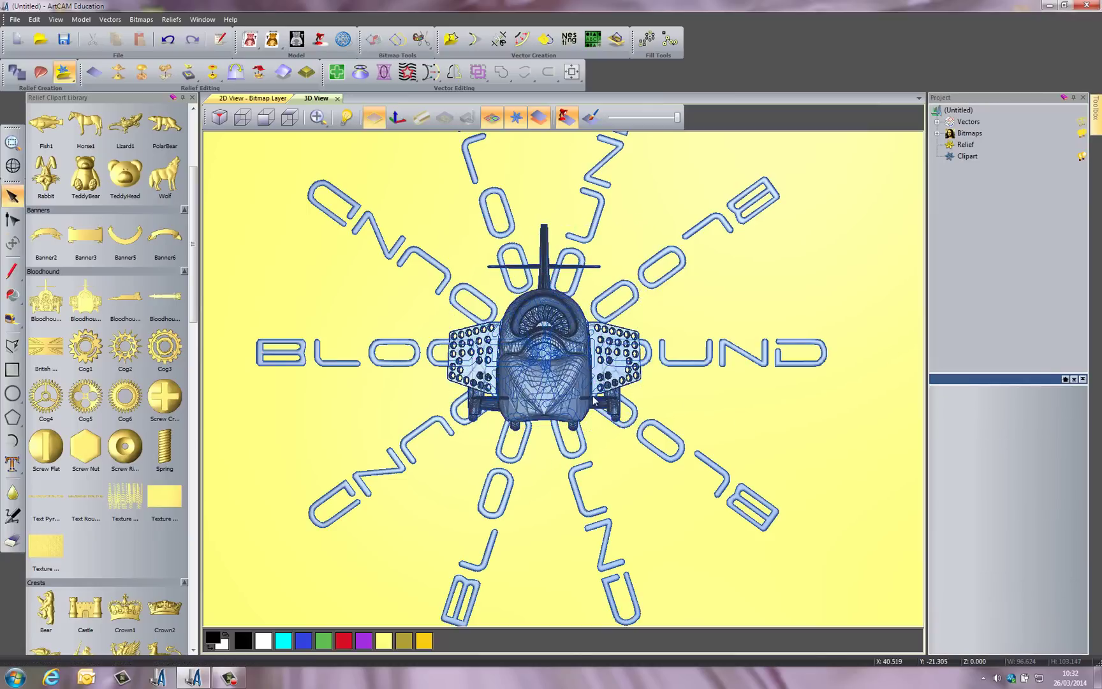
mouse_move(594, 400)
left_mouse_down()
mouse_move(709, 357)
mouse_move(655, 363)
mouse_move(564, 465)
left_mouse_up()
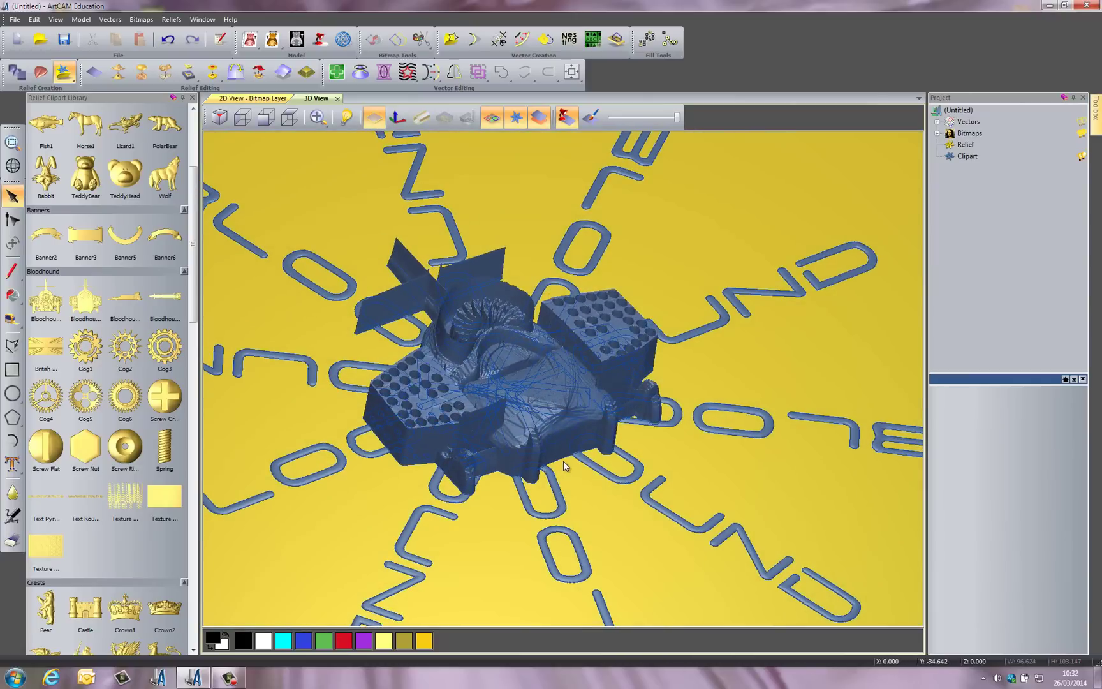
scroll(530, 449, "down", 3)
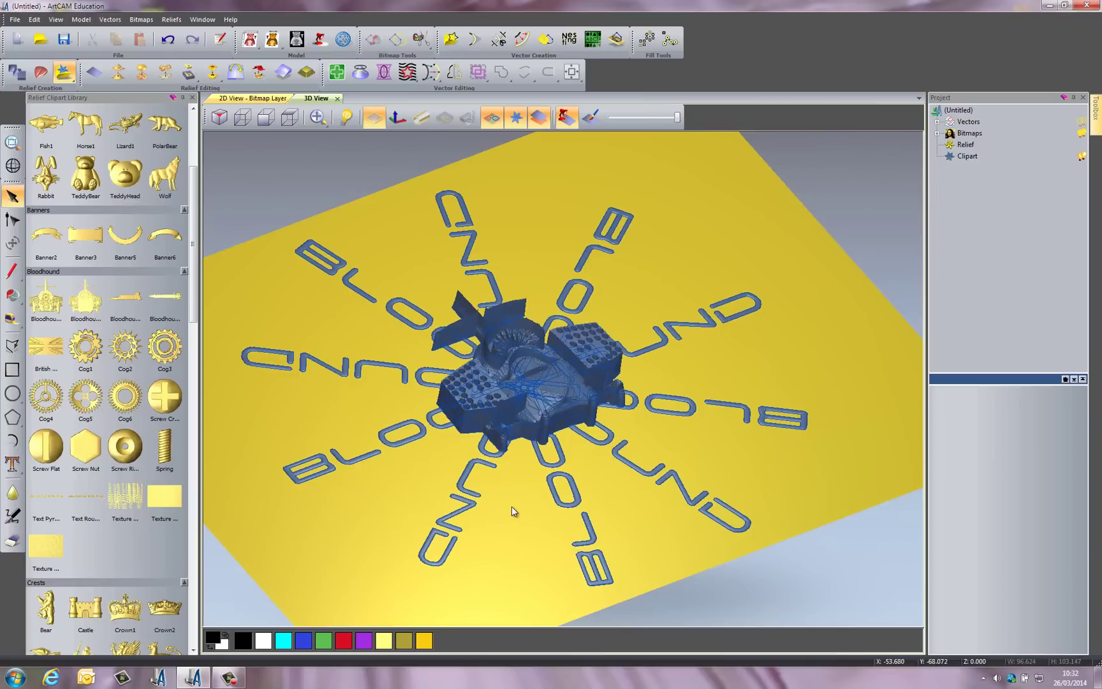
key("ctrl+a")
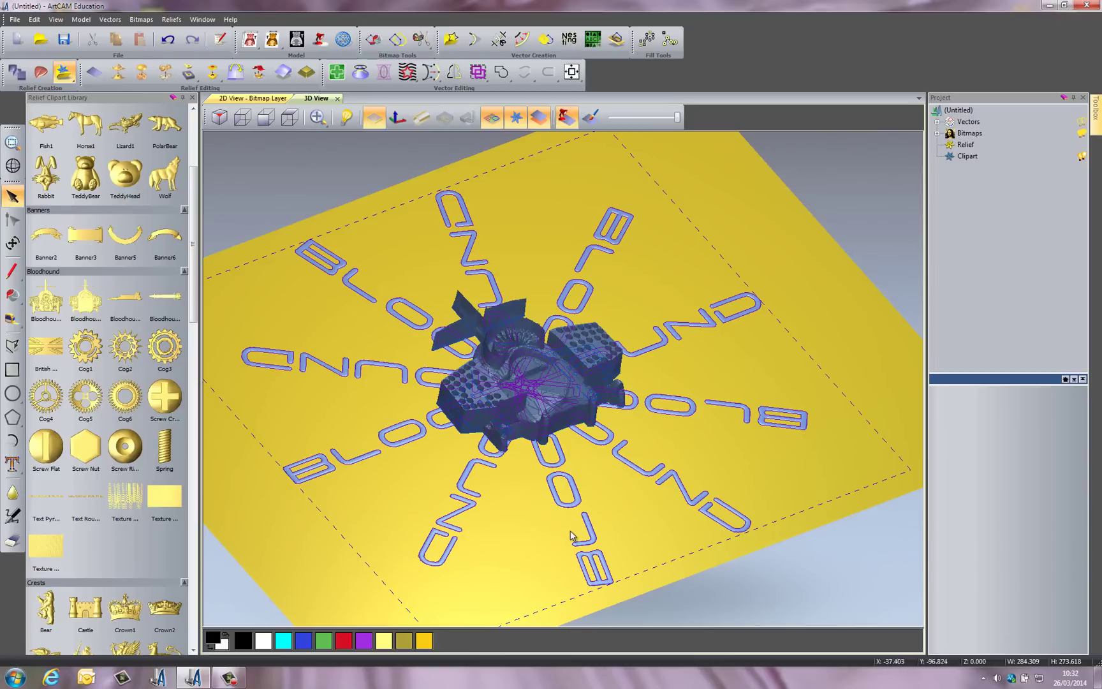
Set the BLOODHOUND starburst's Z range to 0.5 mm and paste it into the plate relief.
key("ctrl+t")
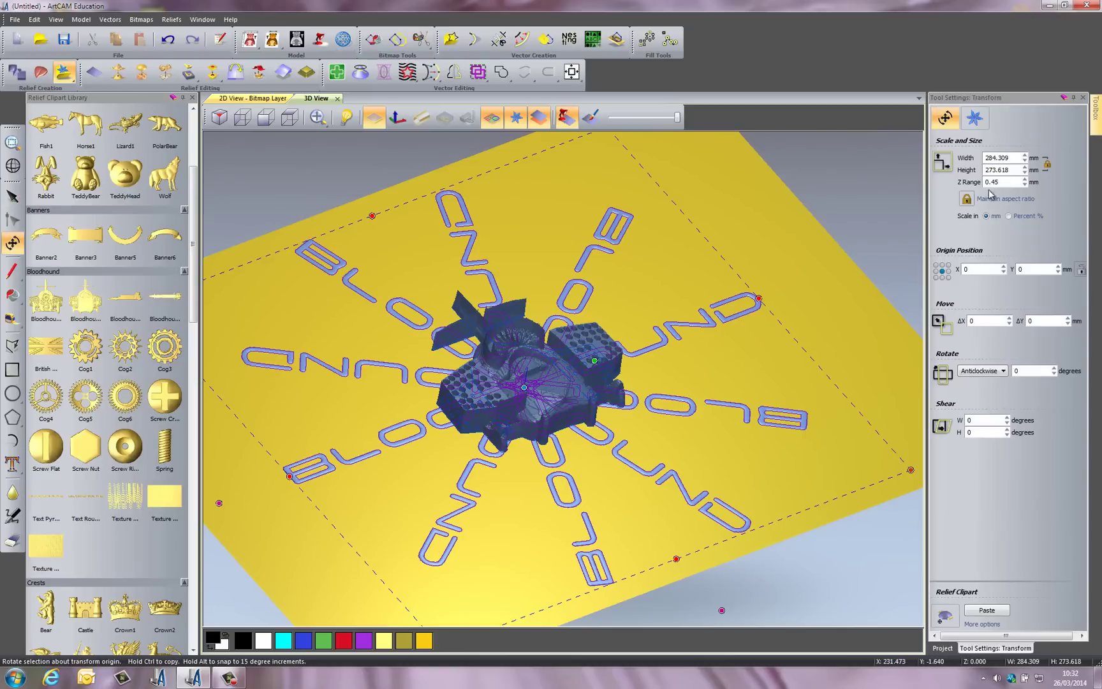
double_click(1006, 182)
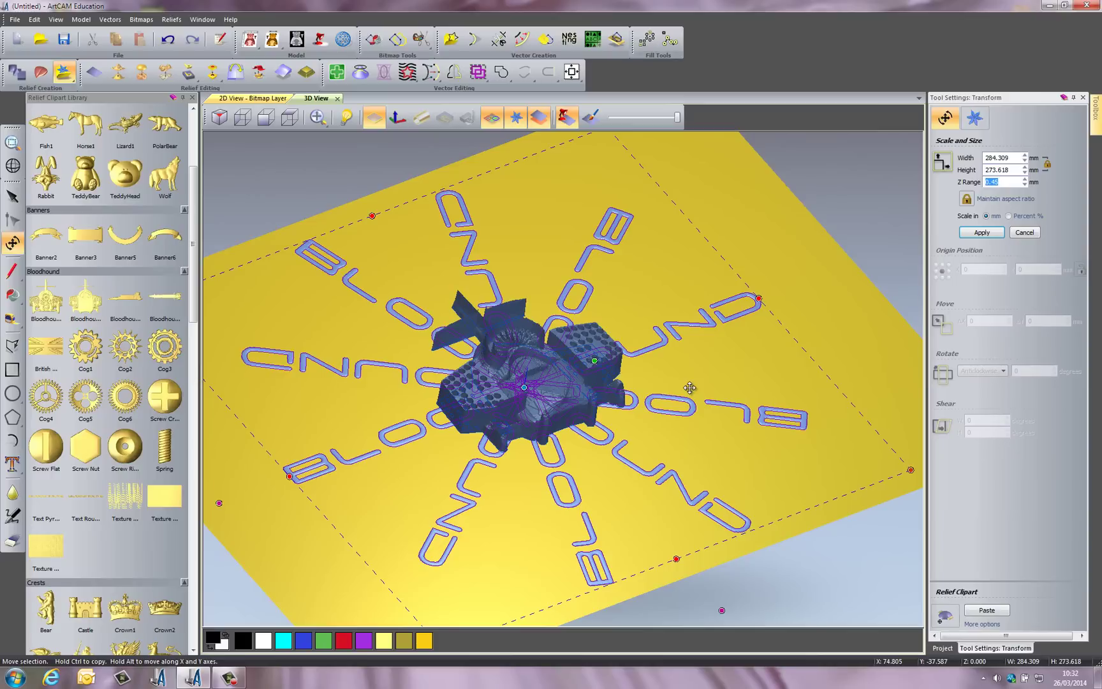
left_click(976, 234)
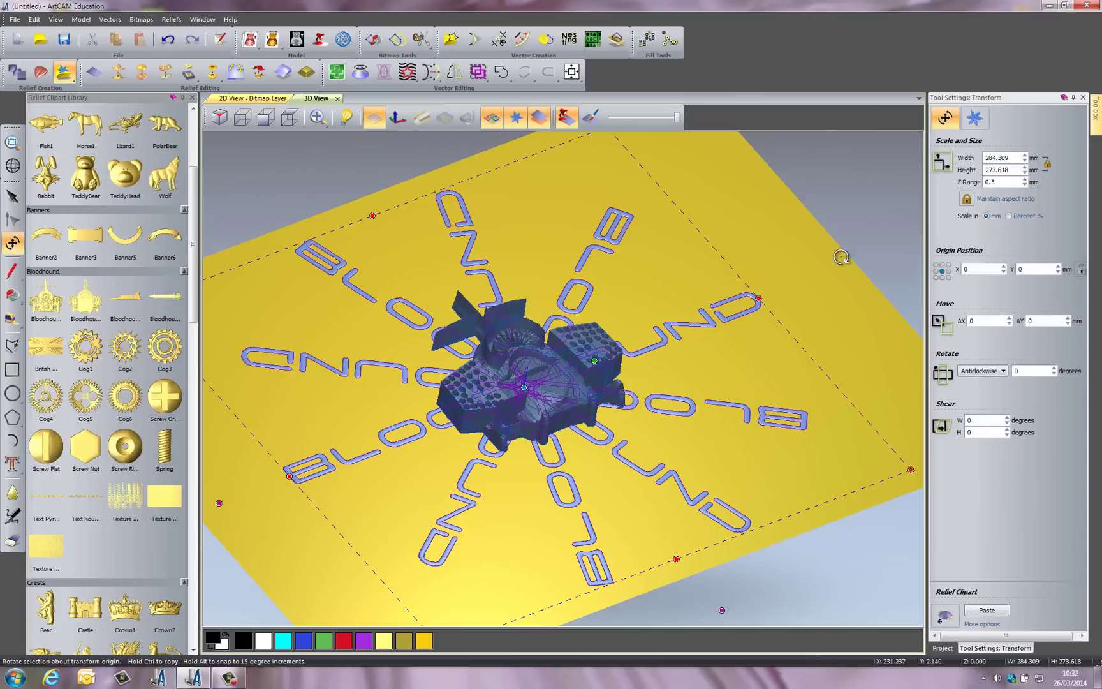
left_click(978, 613)
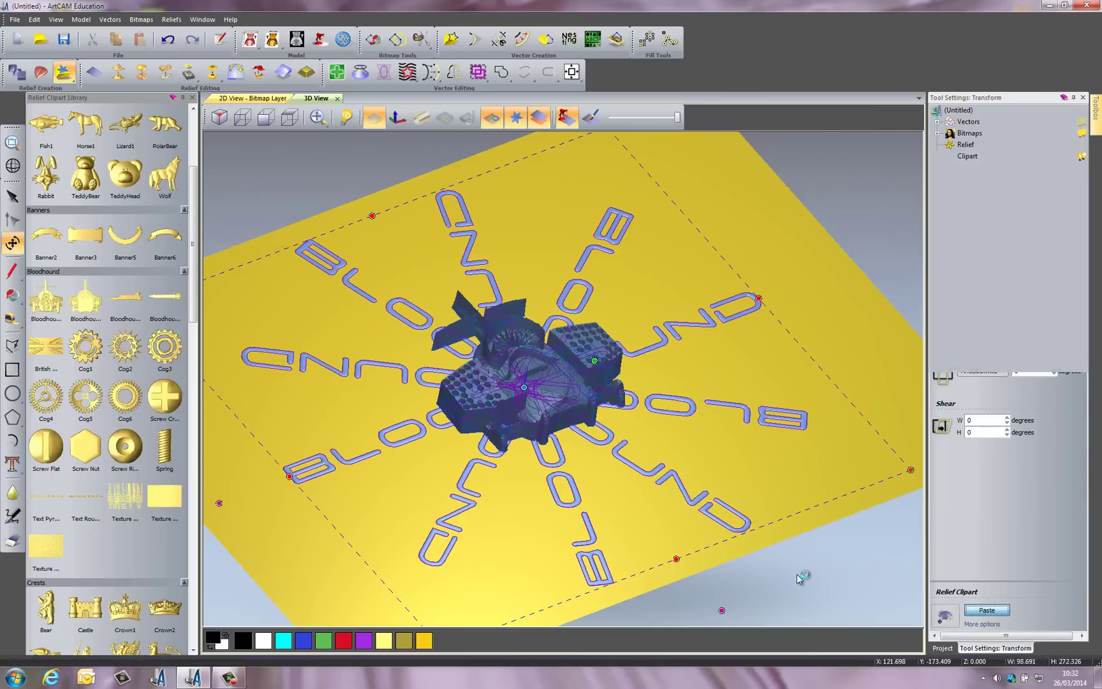
Give the car relief a 1.5 mm Z range and rotate it slightly anticlockwise.
left_click(483, 400)
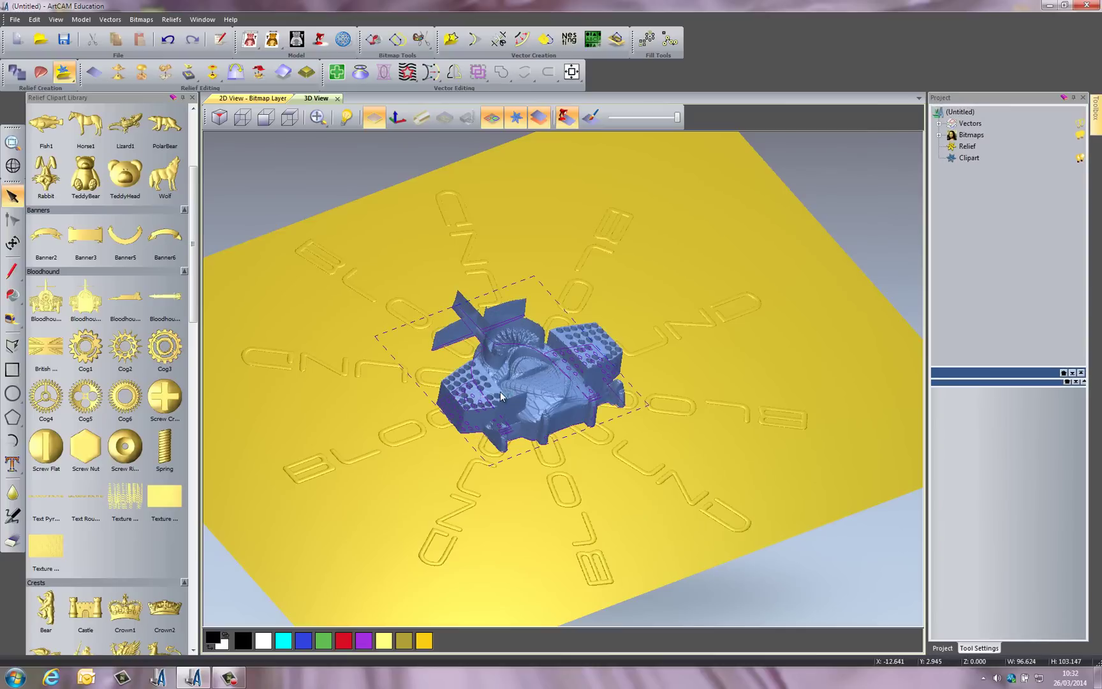
left_click(500, 392)
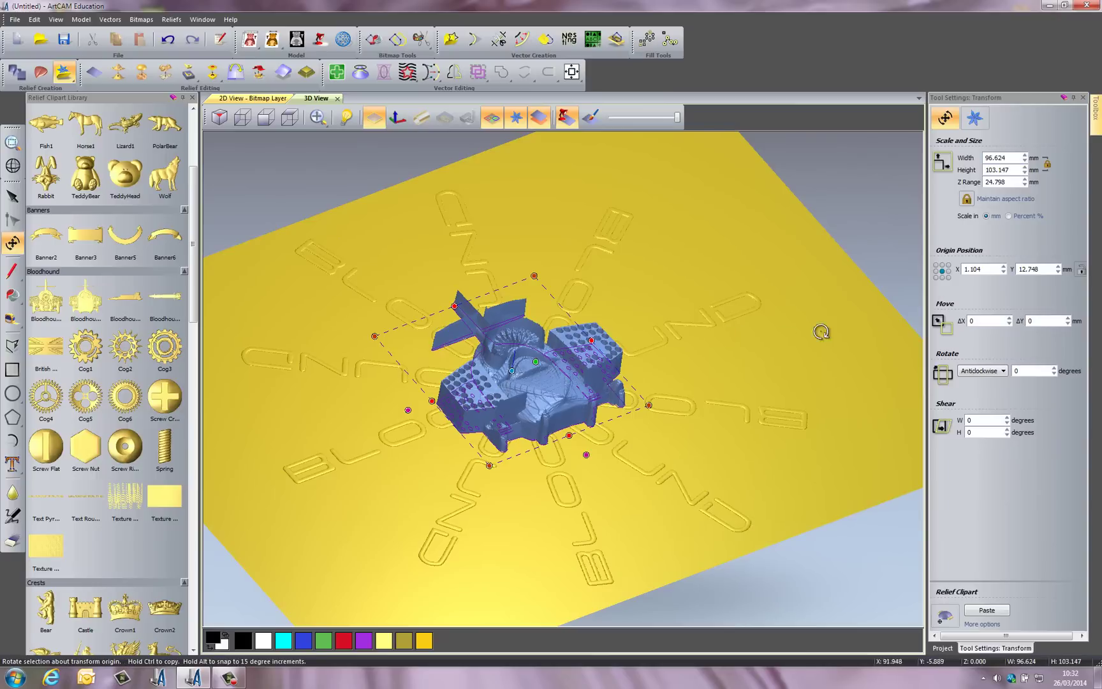
left_click(1017, 184)
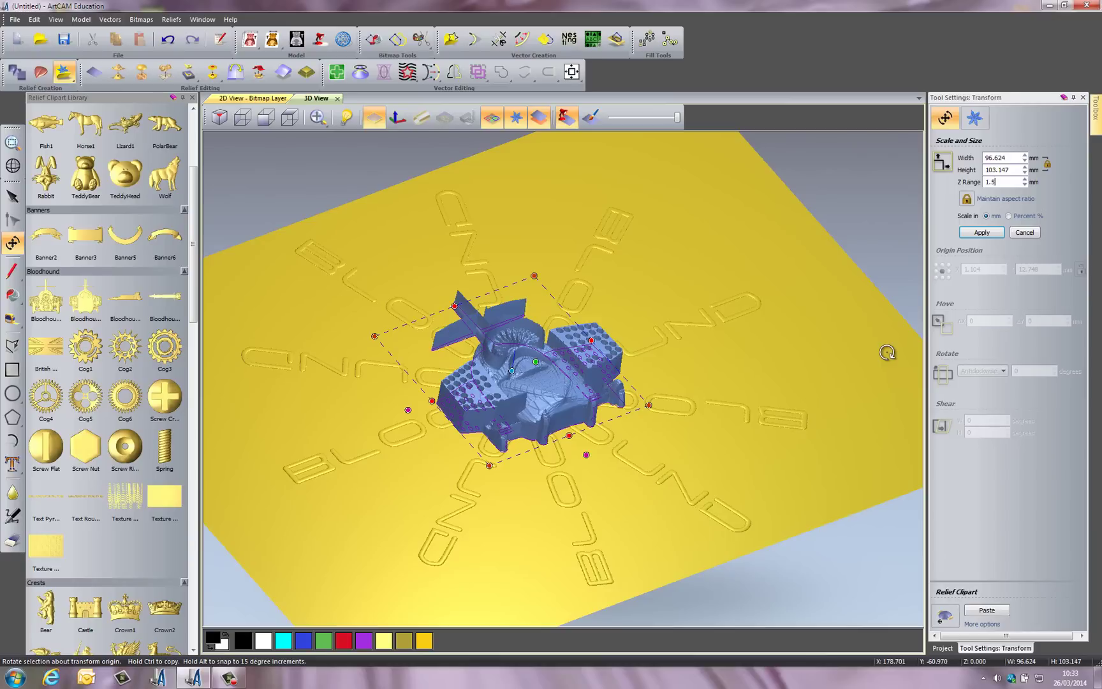
type("1.5")
left_click(982, 232)
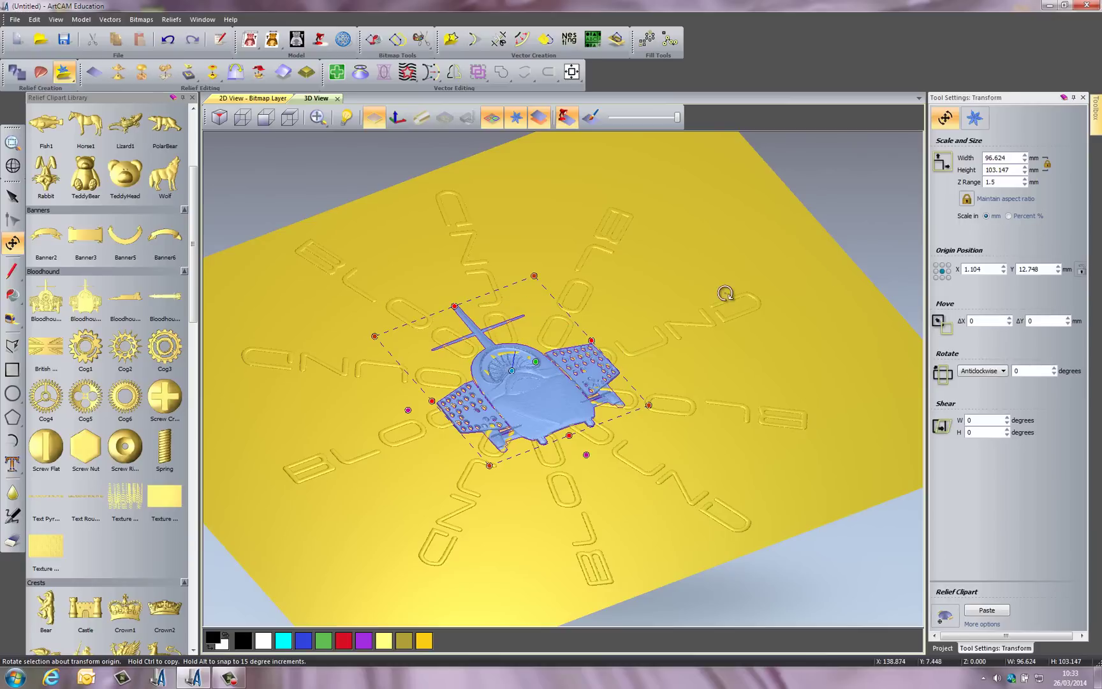
key("0")
scroll(539, 380, "up", 5)
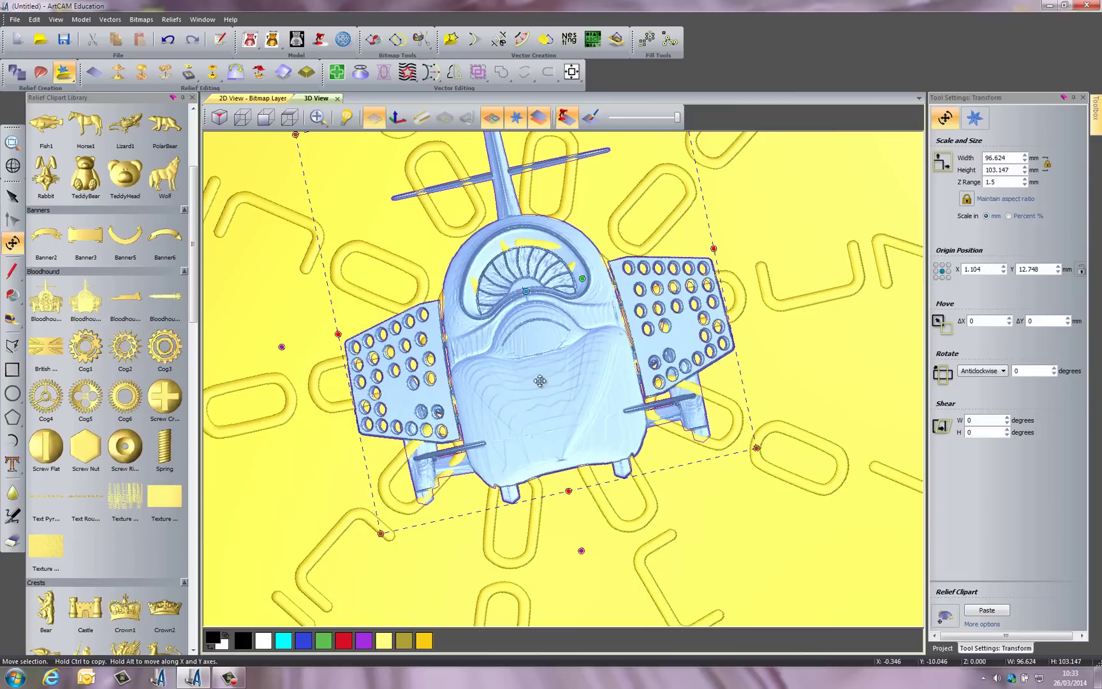
left_click_drag(364, 554, 386, 579)
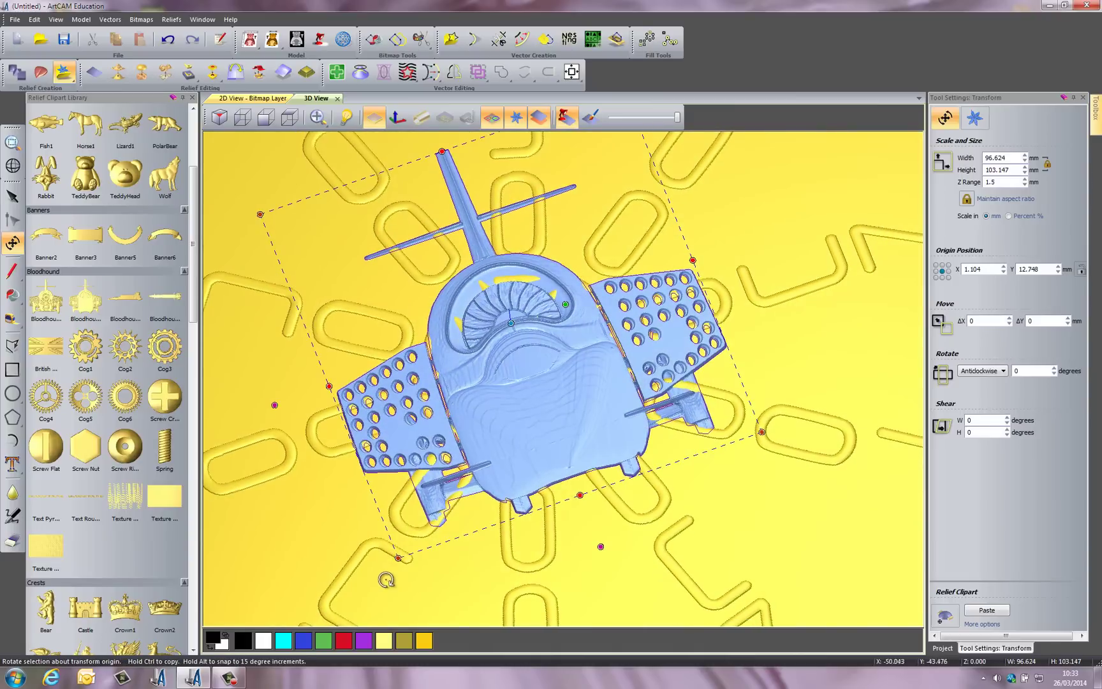
scroll(409, 539, "up", 4)
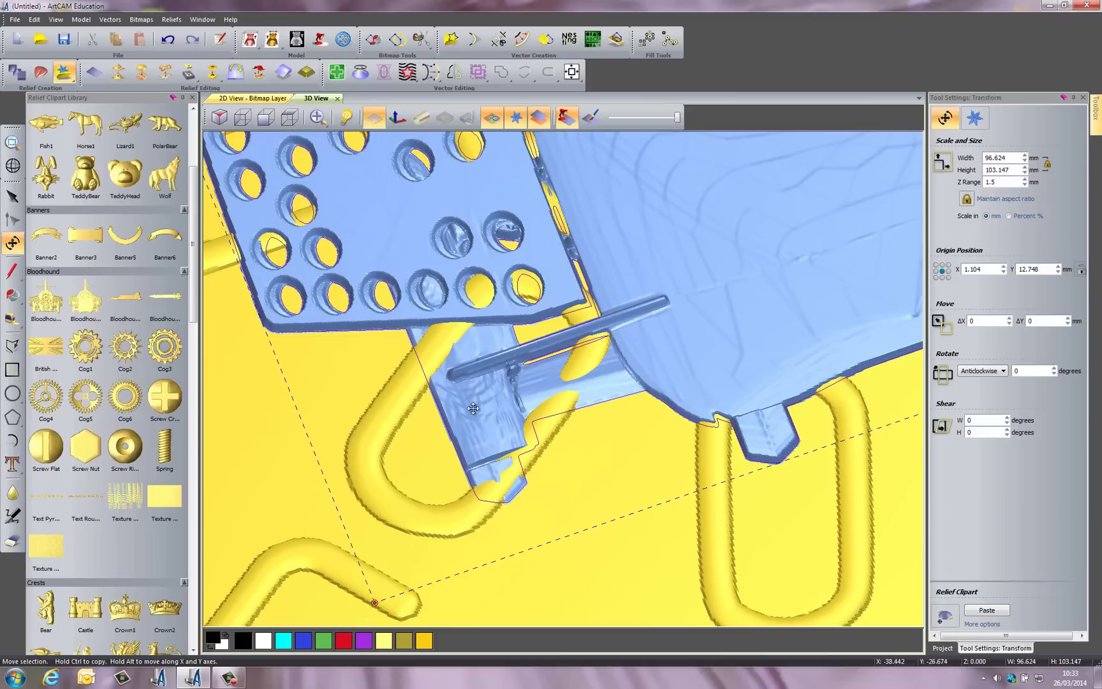
Raise the car's Z range to 2 mm, then 5 mm, and paste it into the plaque relief.
double_click(1006, 183)
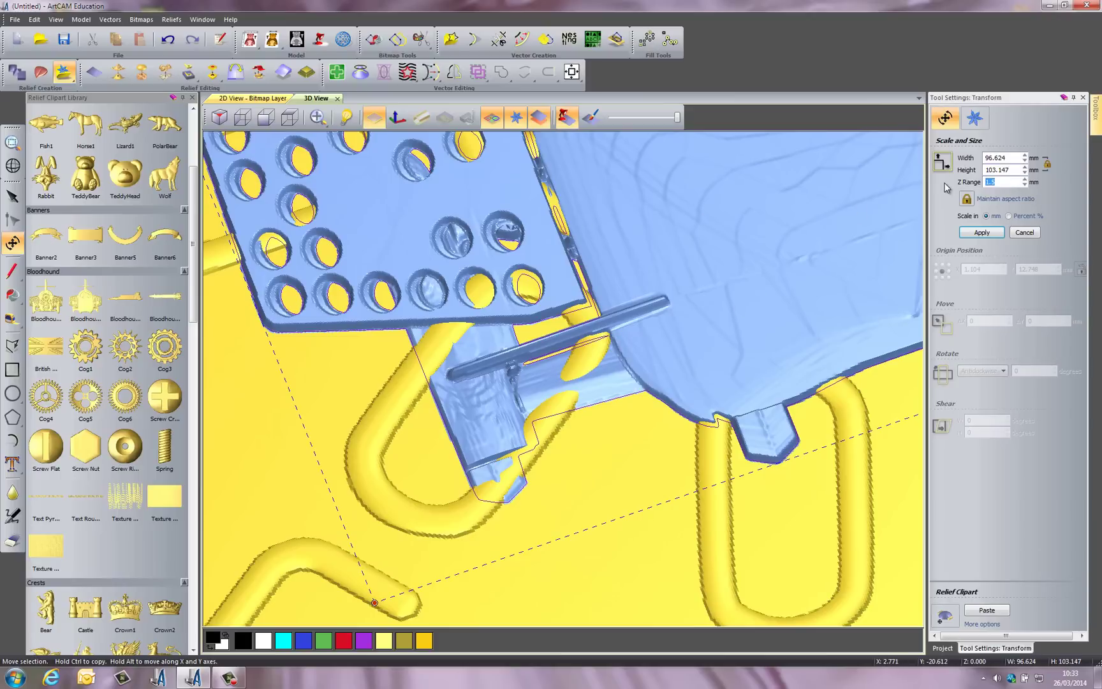
left_click(981, 233)
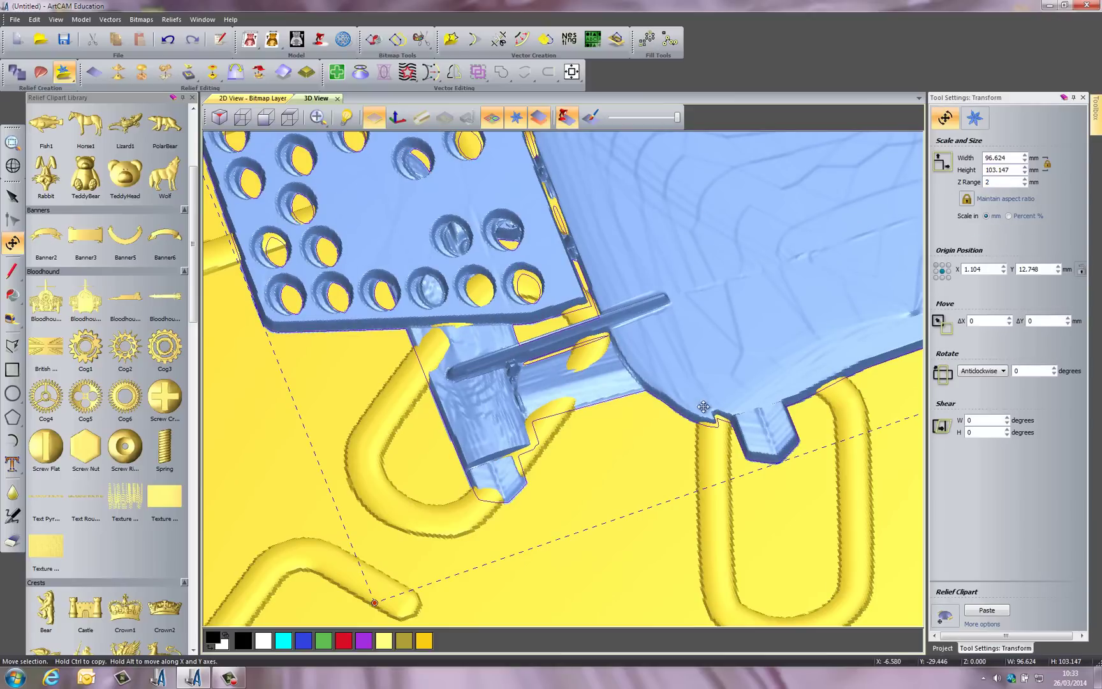
middle_click_drag(703, 406, 814, 430)
double_click(996, 182)
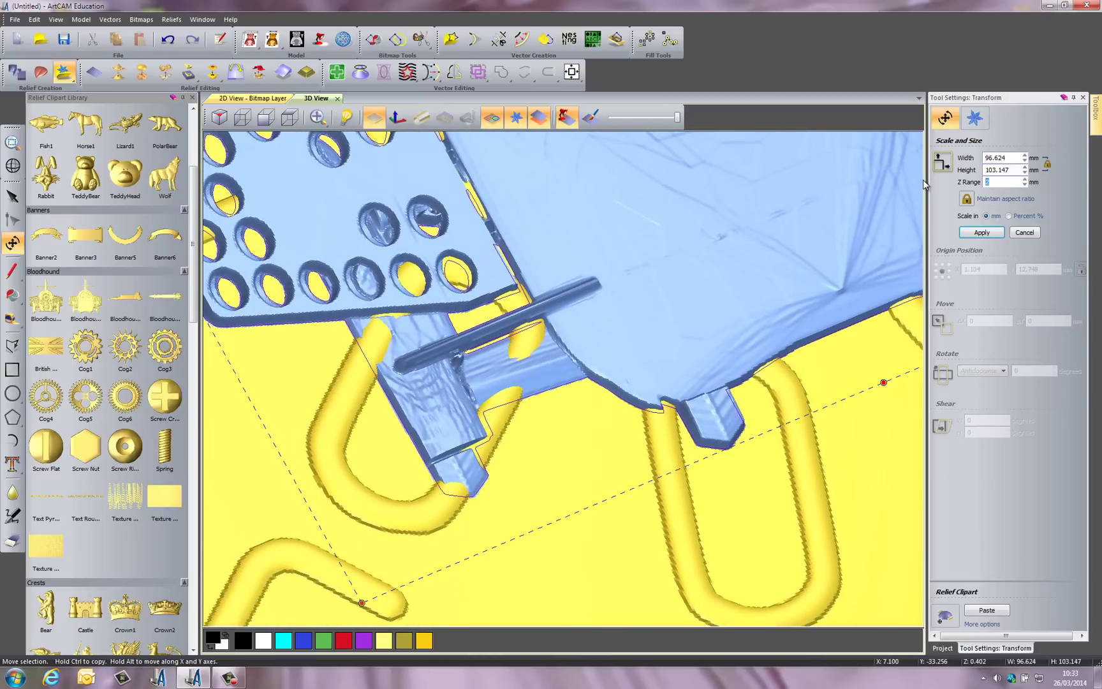
left_click(982, 233)
middle_click_drag(709, 467, 594, 436)
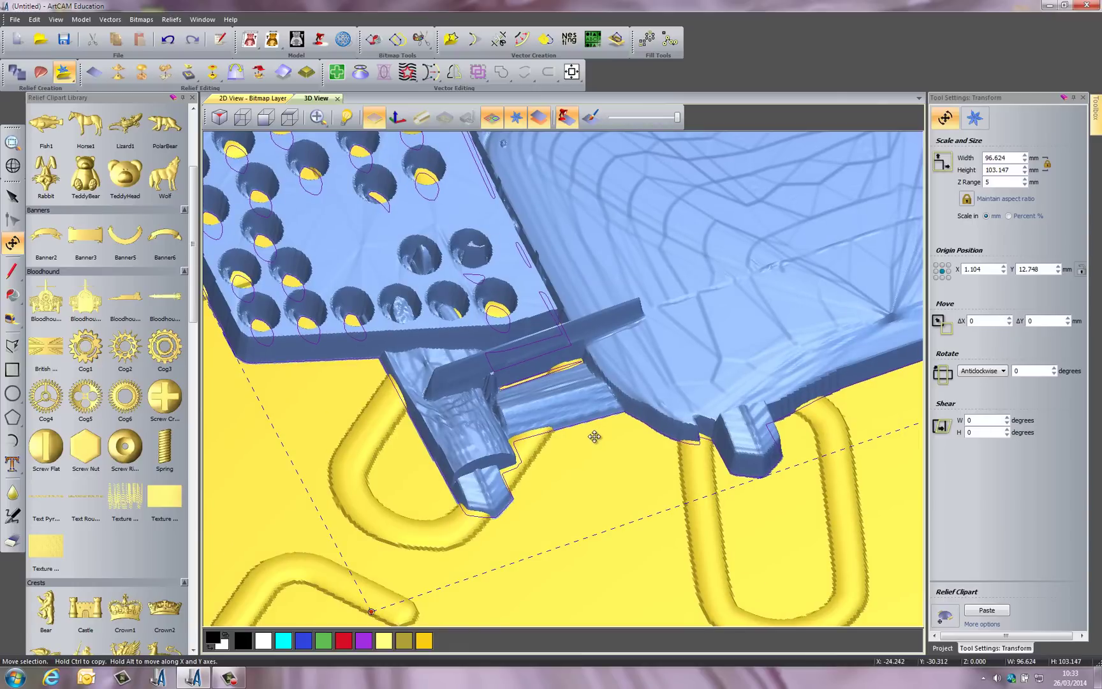
scroll(685, 262, "down", 5)
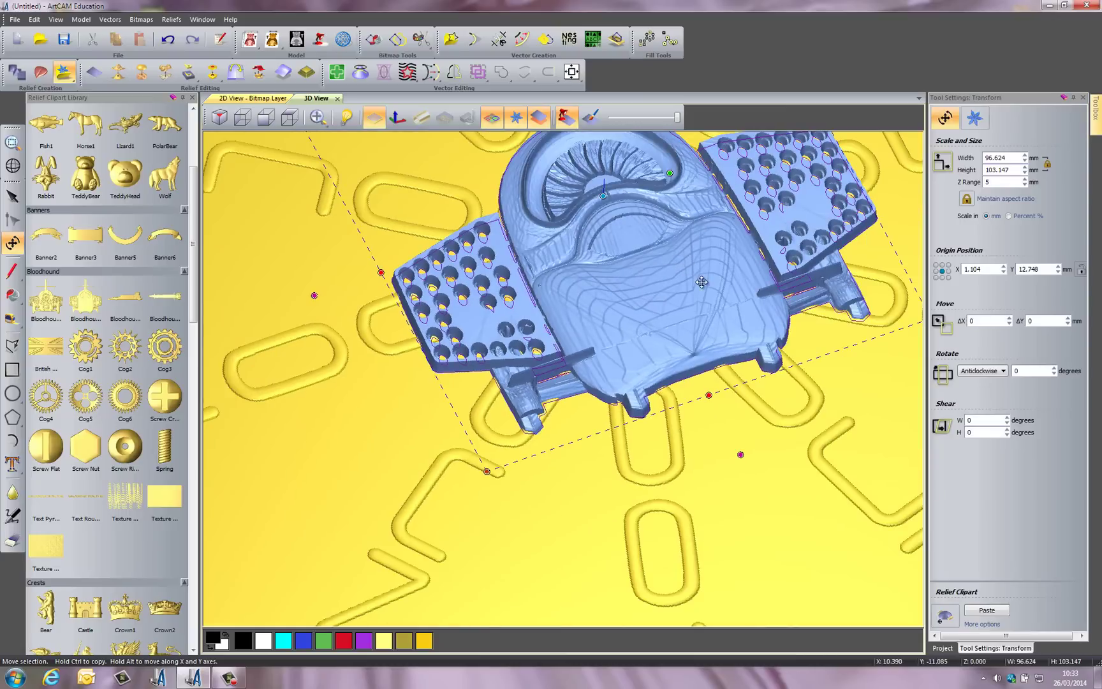
left_click(986, 611)
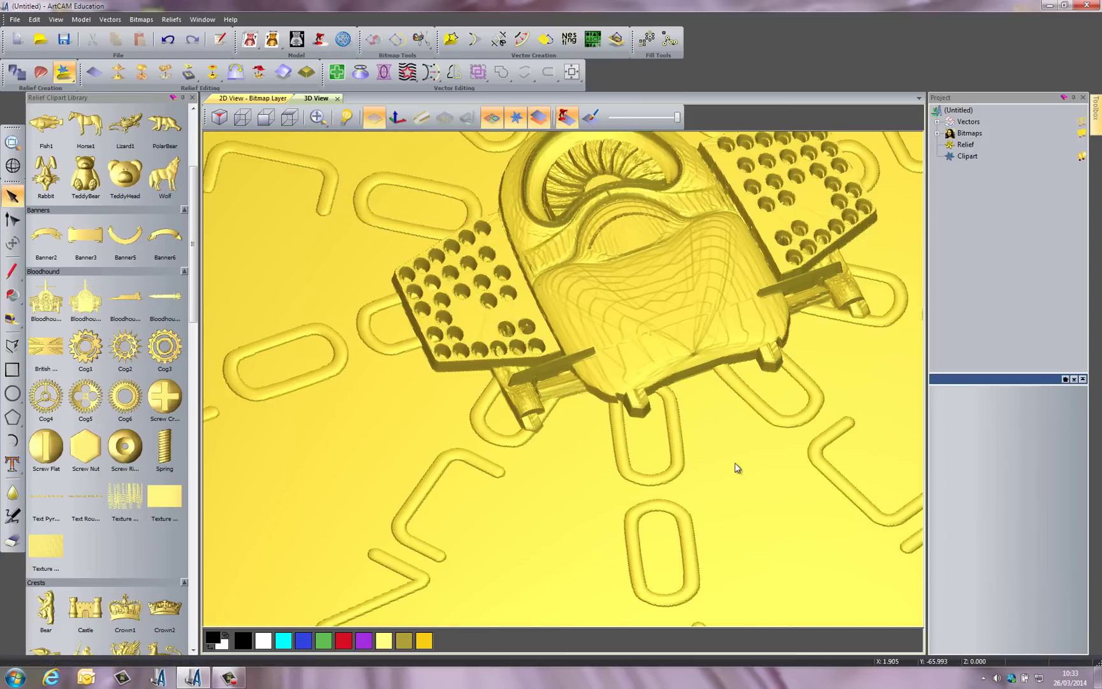
middle_click_drag(734, 468, 732, 459)
left_click_drag(732, 459, 698, 546)
scroll(697, 480, "down", 3)
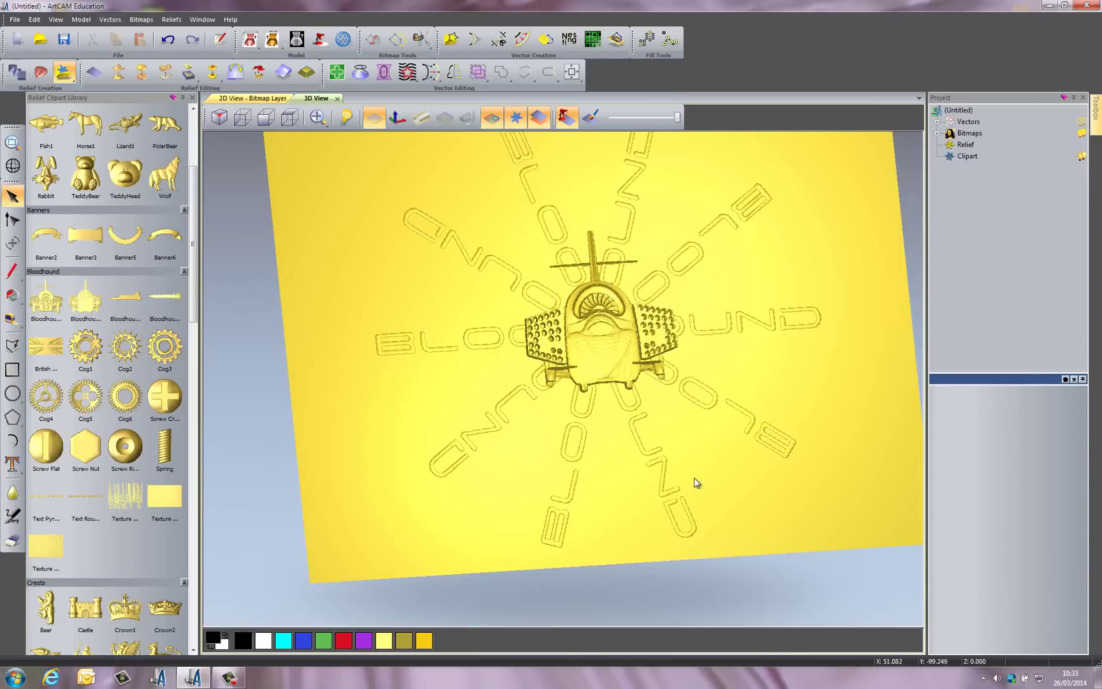
left_click_drag(593, 430, 594, 402)
left_click(290, 117)
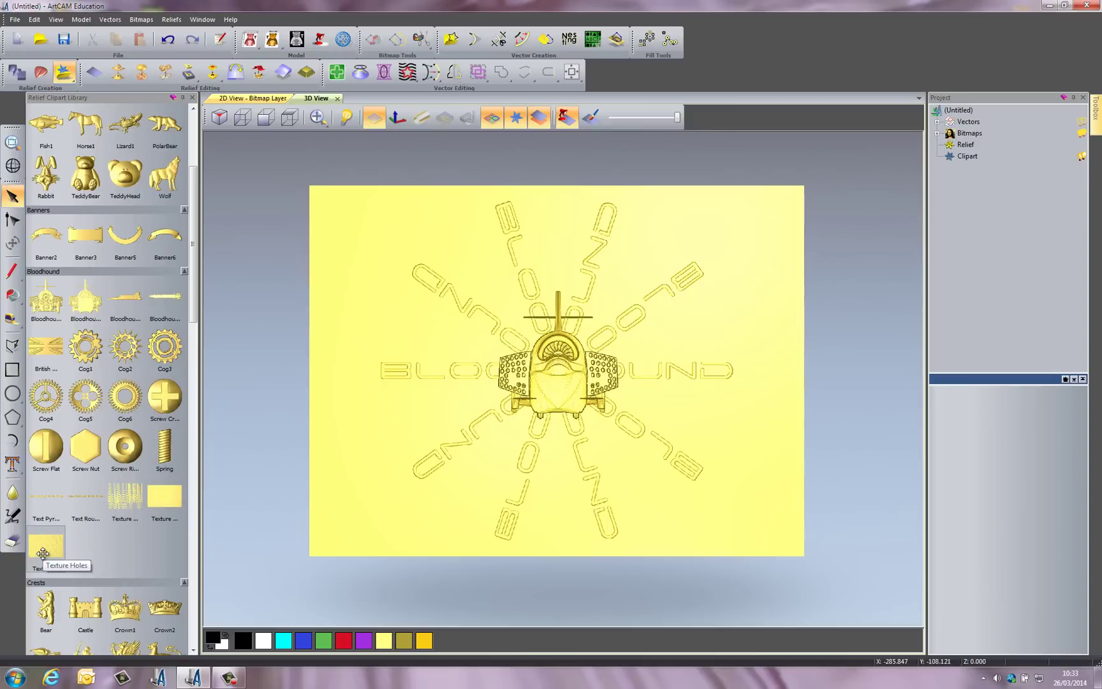
Stretch the Texture Holes clipart over the whole plate, centre it, set 0.1 mm Z range, and paste.
left_click_drag(43, 553, 530, 418)
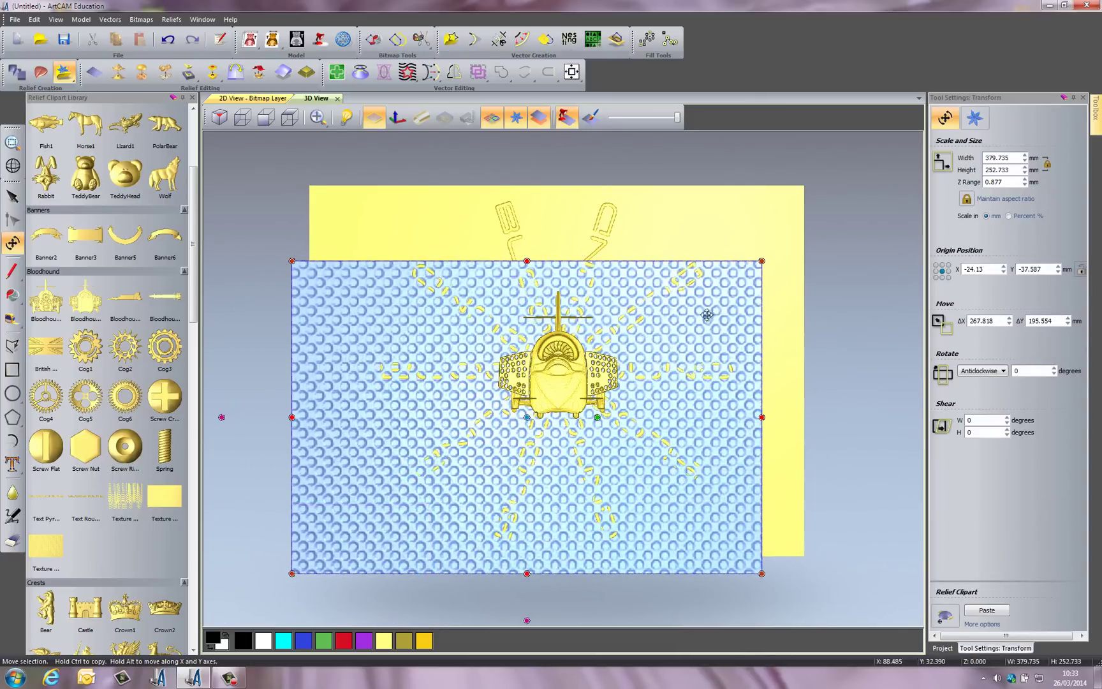
left_click_drag(762, 261, 902, 149)
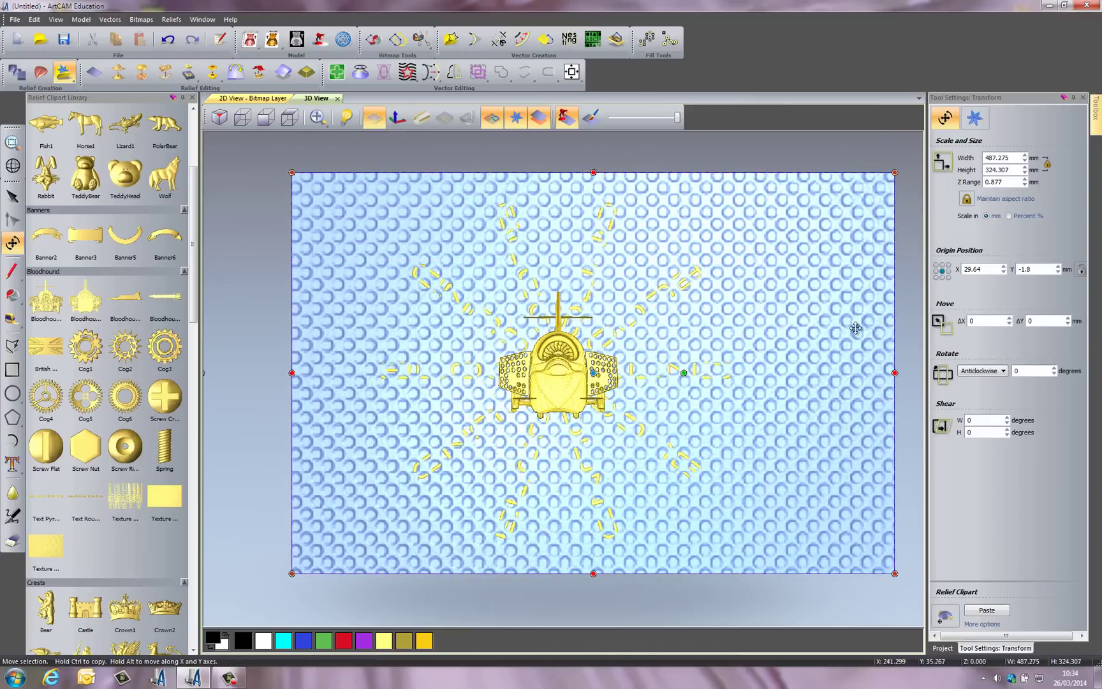
left_click(574, 73)
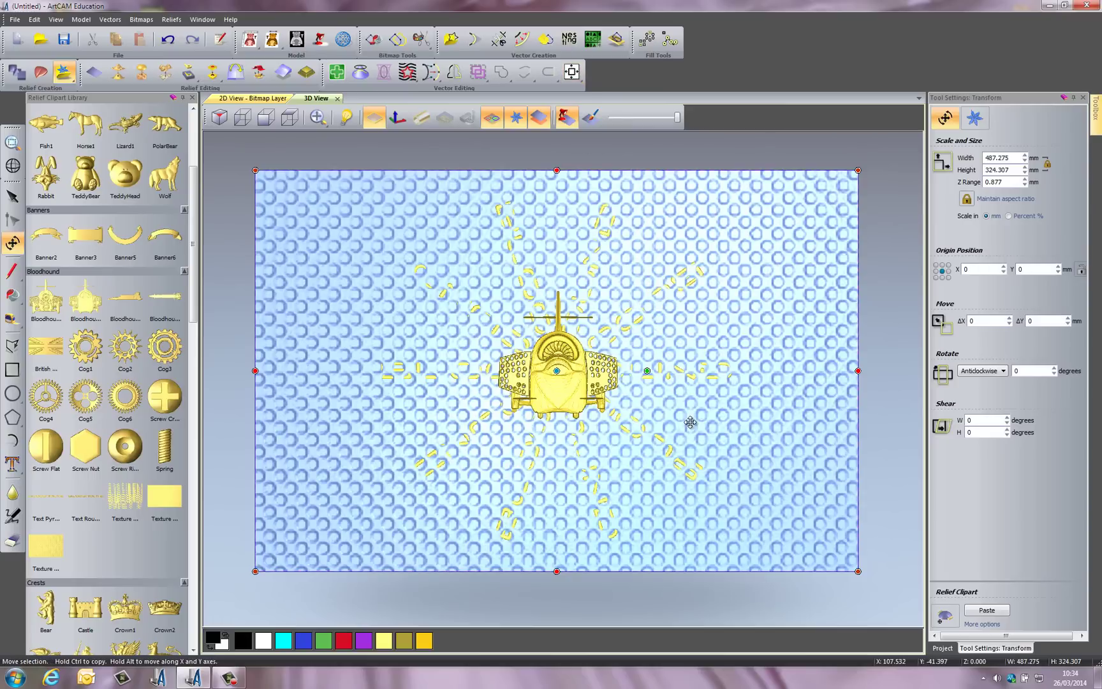
double_click(999, 182)
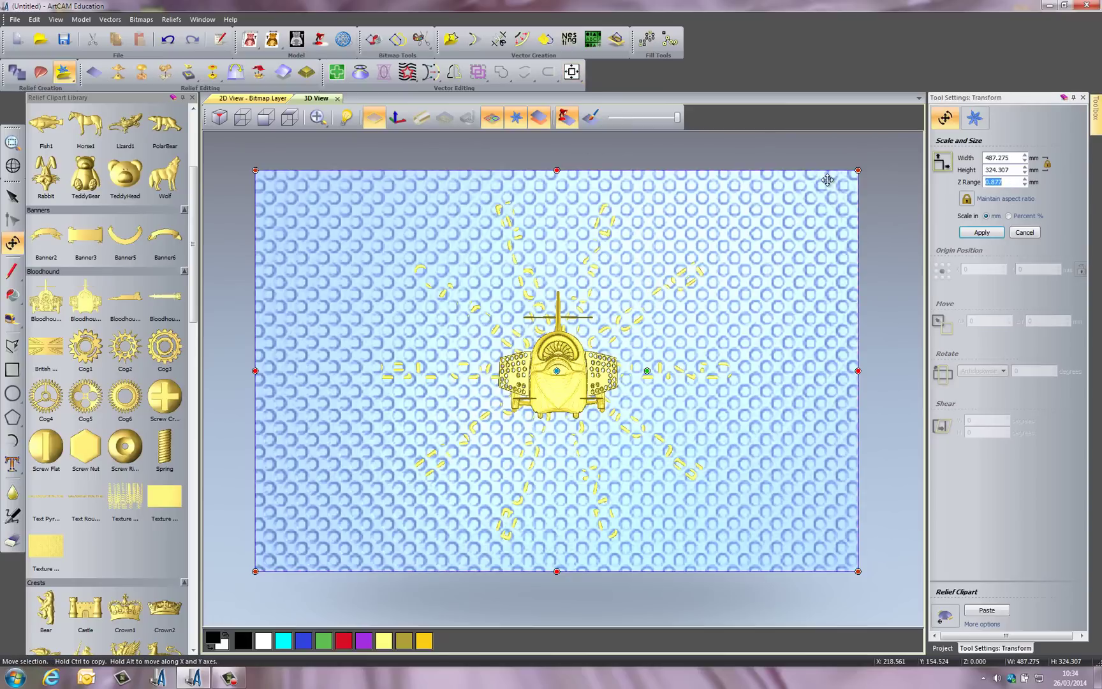
left_click(982, 232)
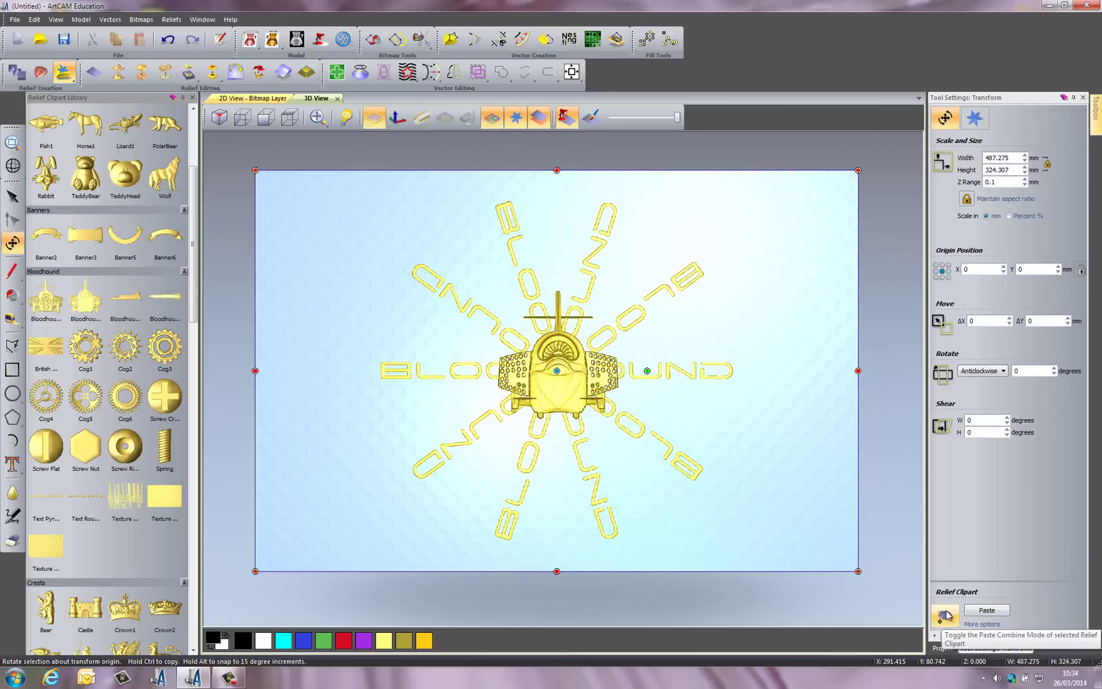
left_click(986, 610)
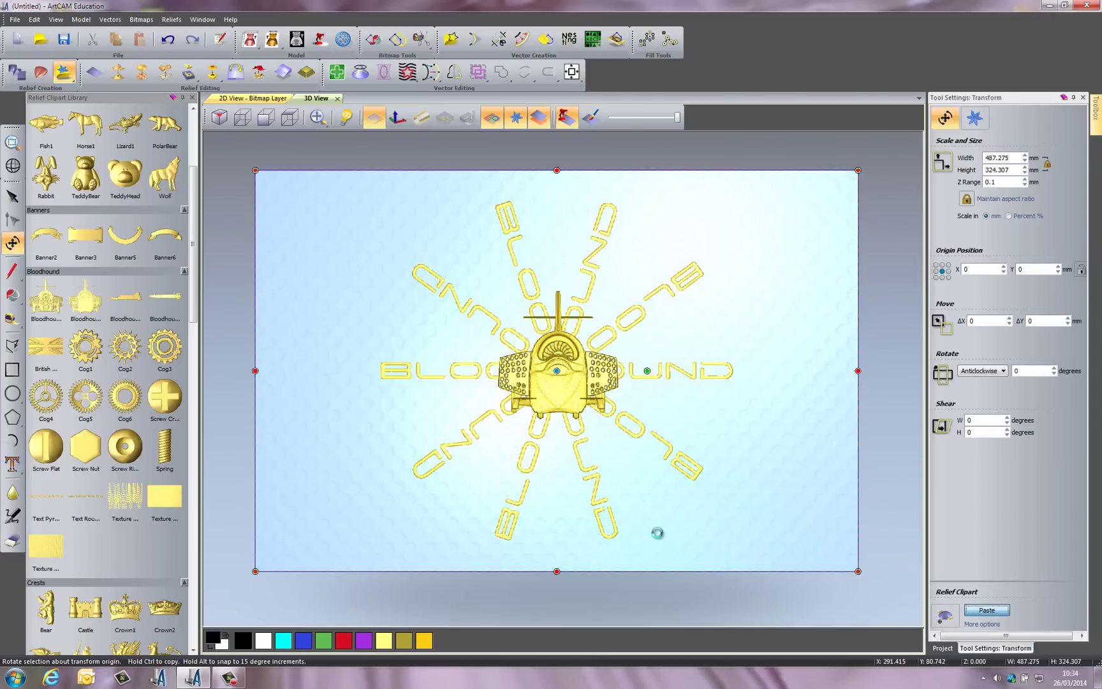
Inspect the dimpled plaque in 3D, then close the Relief Clipart Library panel.
left_click_drag(654, 563, 677, 470)
scroll(707, 444, "up", 5)
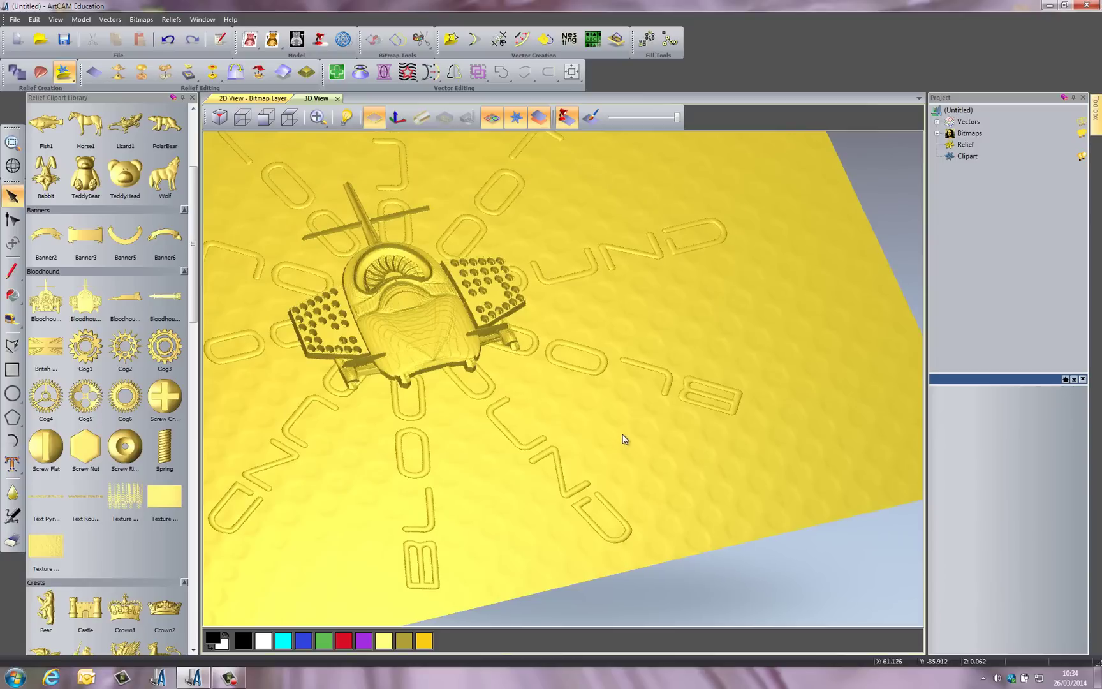
middle_click_drag(562, 402, 664, 423)
scroll(664, 423, "up", 4)
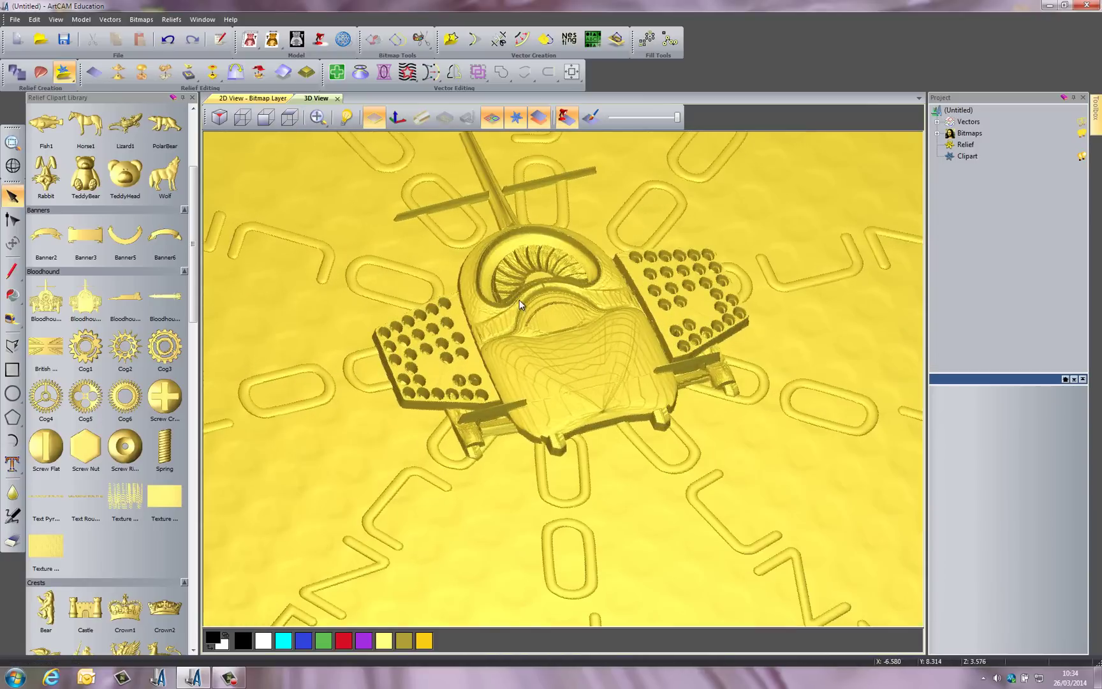
left_click_drag(589, 420, 623, 427)
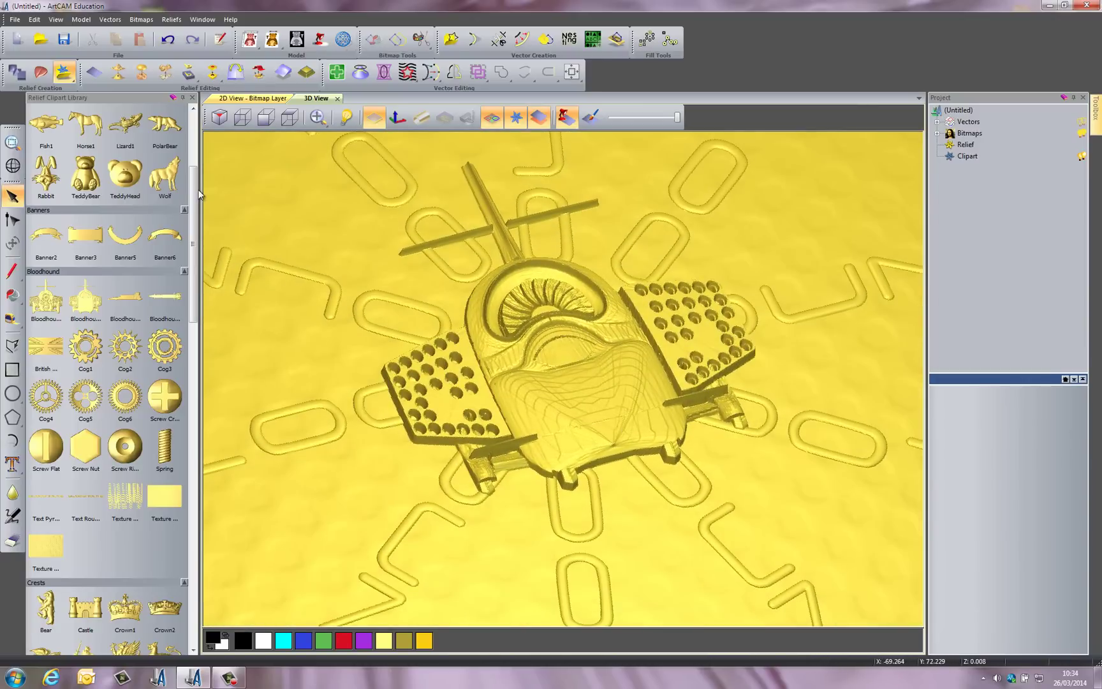
left_click(193, 98)
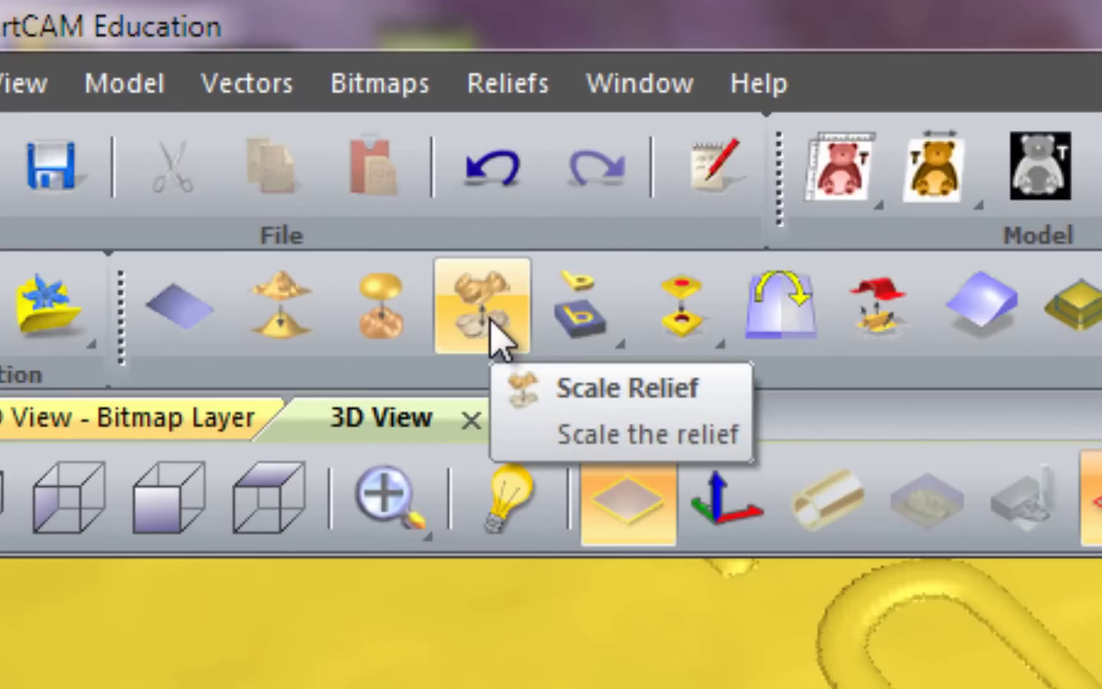
Scale the plaque relief height from 4.896 mm down to 1.5 mm and view the flattened plate.
left_click(499, 338)
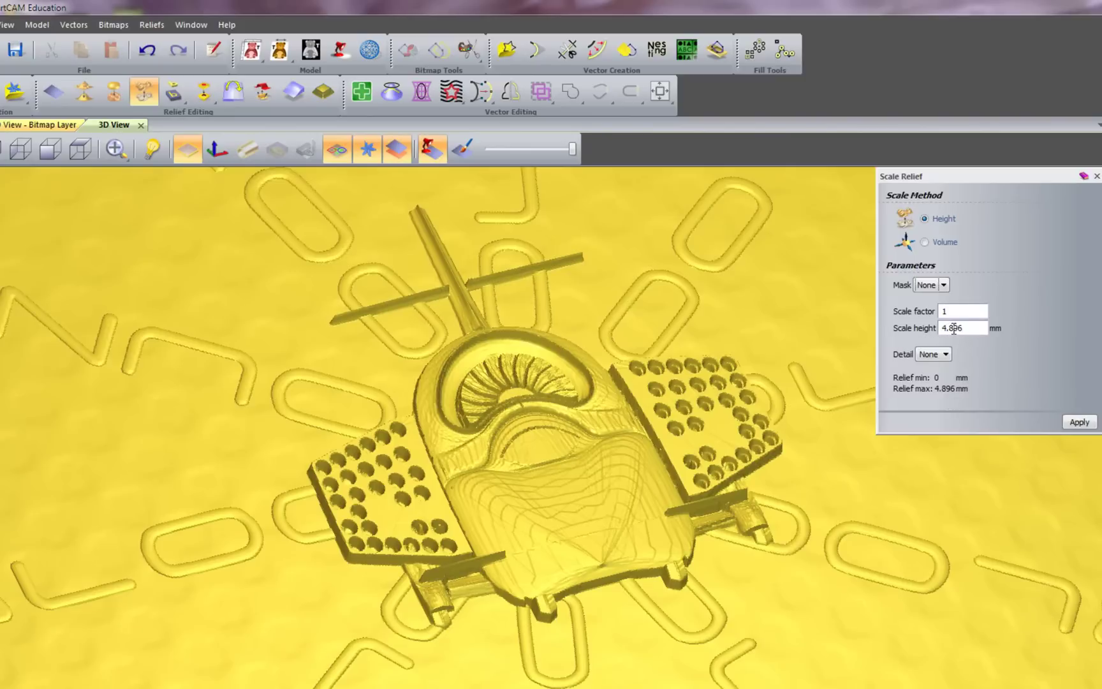
left_click_drag(967, 328, 901, 326)
type("1.5")
left_click(1079, 423)
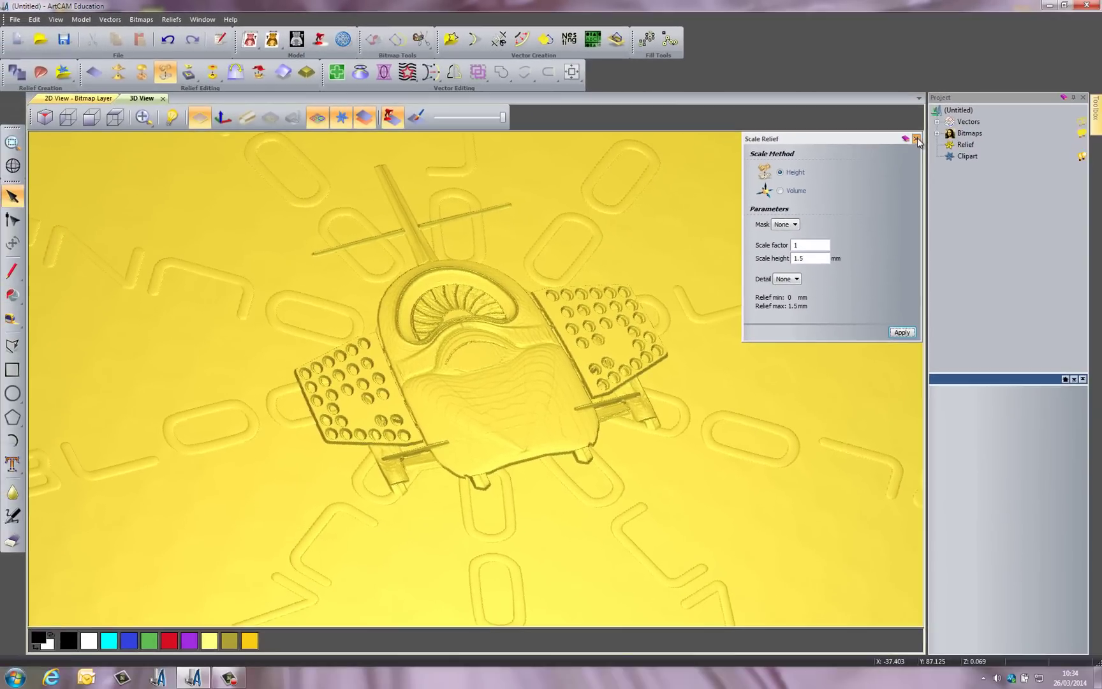
left_click(917, 139)
scroll(660, 368, "down", 5)
left_click_drag(659, 370, 588, 409)
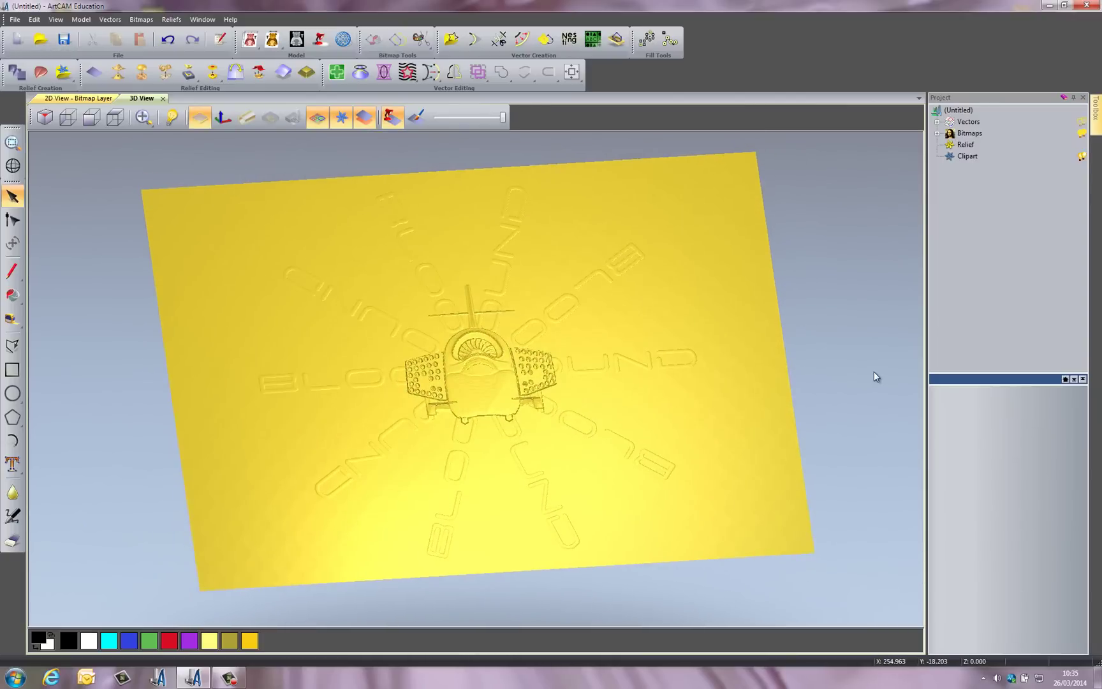